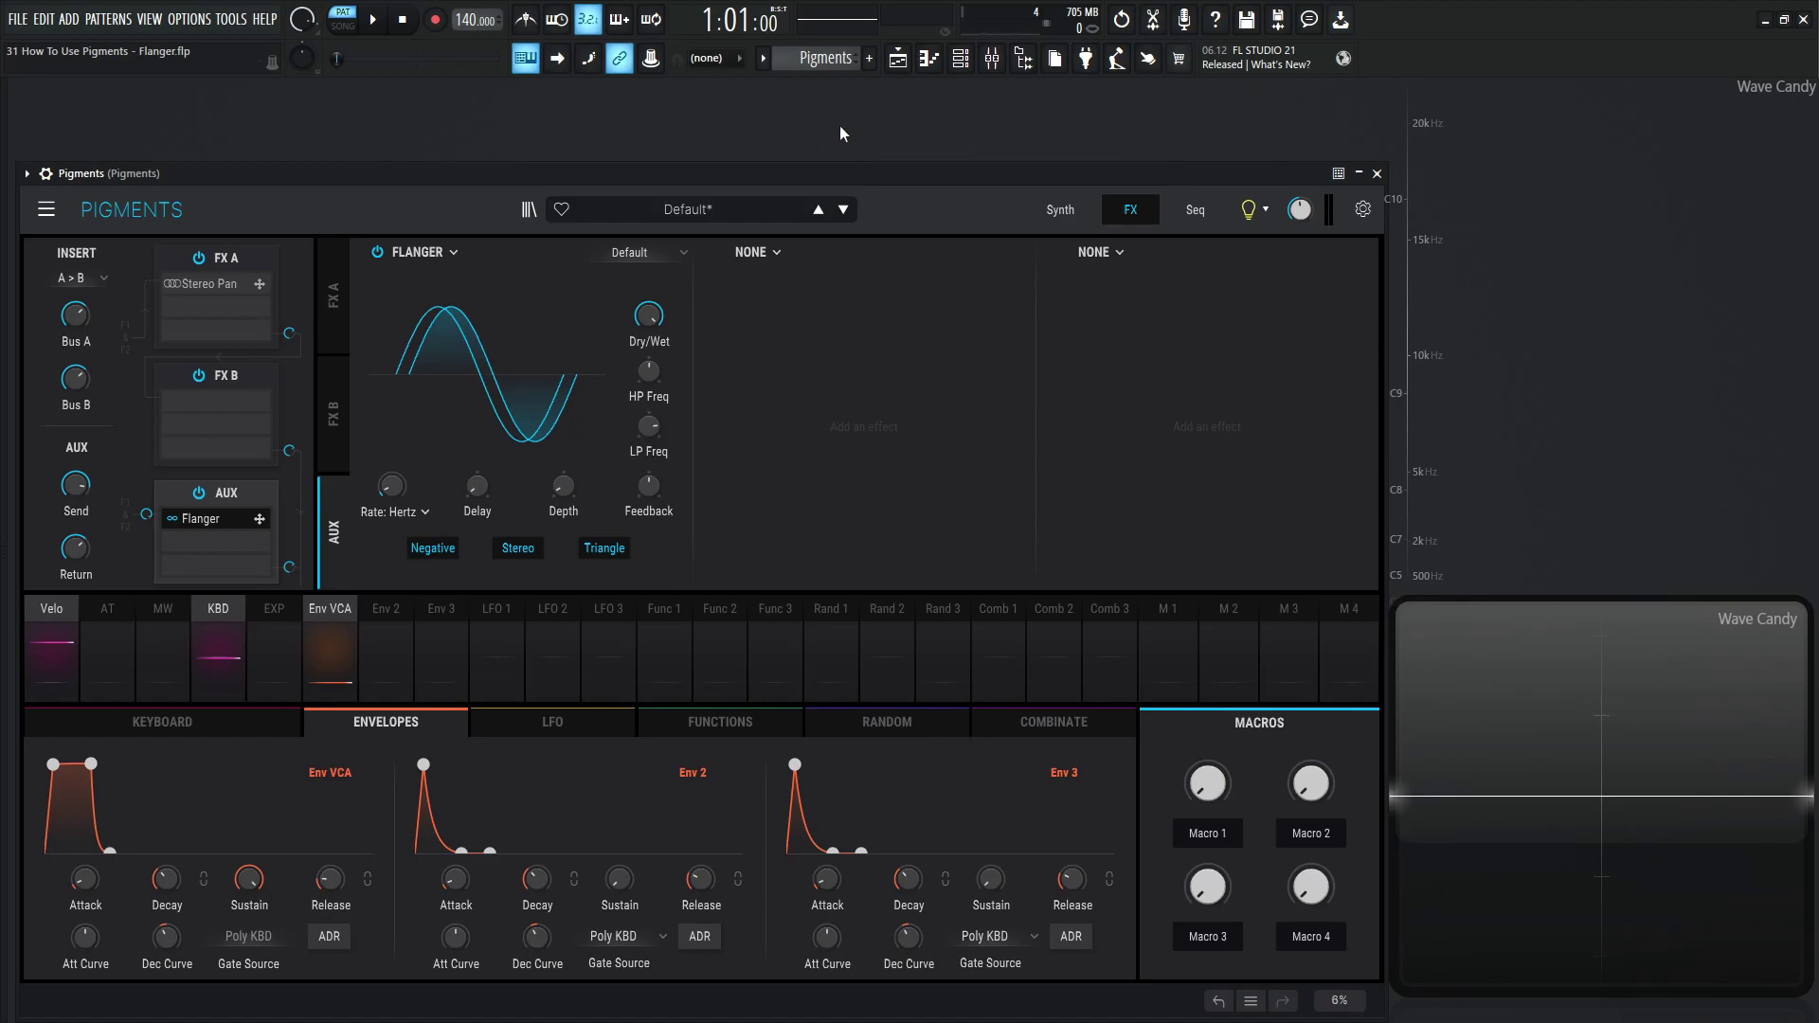
- Choose Flanger as the effect in the first AUX slot and load its Default preset
key(F6)
click(427, 269)
click(430, 255)
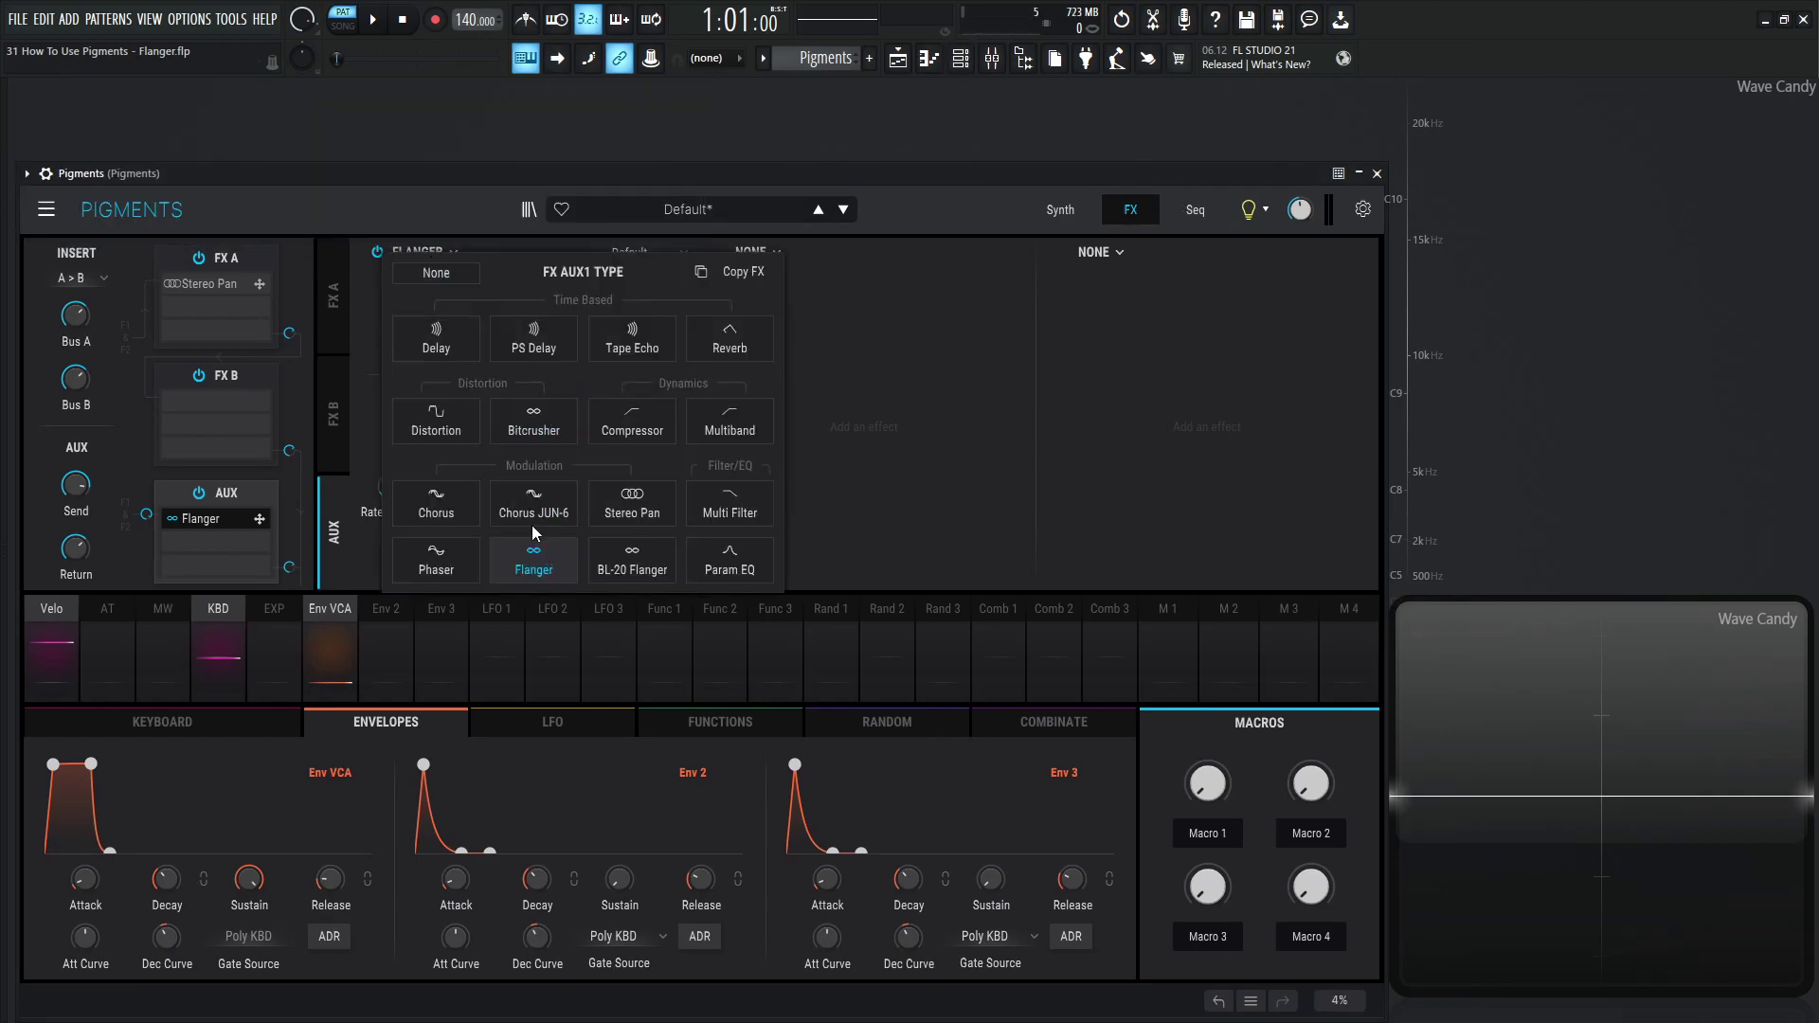
click(567, 547)
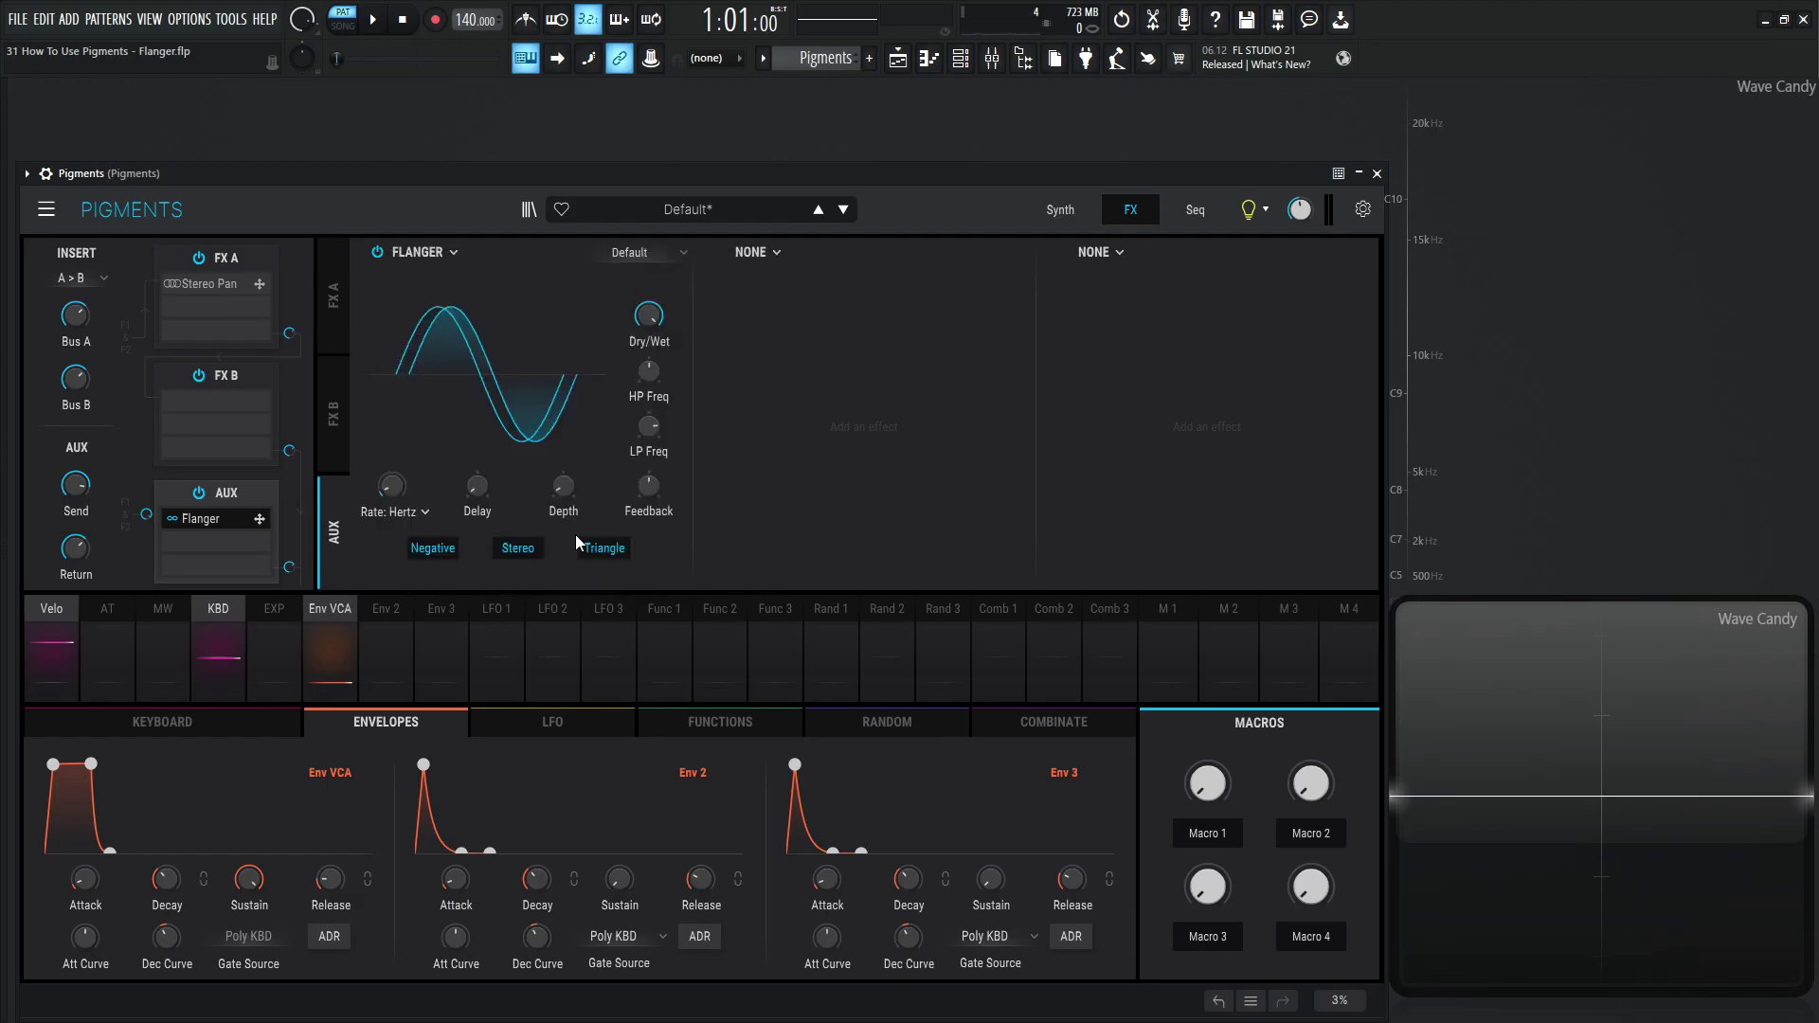
click(644, 254)
click(661, 307)
- Check the synth page, return to the effects page and try the flanger's Delay at 0.001 ms, 10.0 ms and 1.00 ms
click(1062, 212)
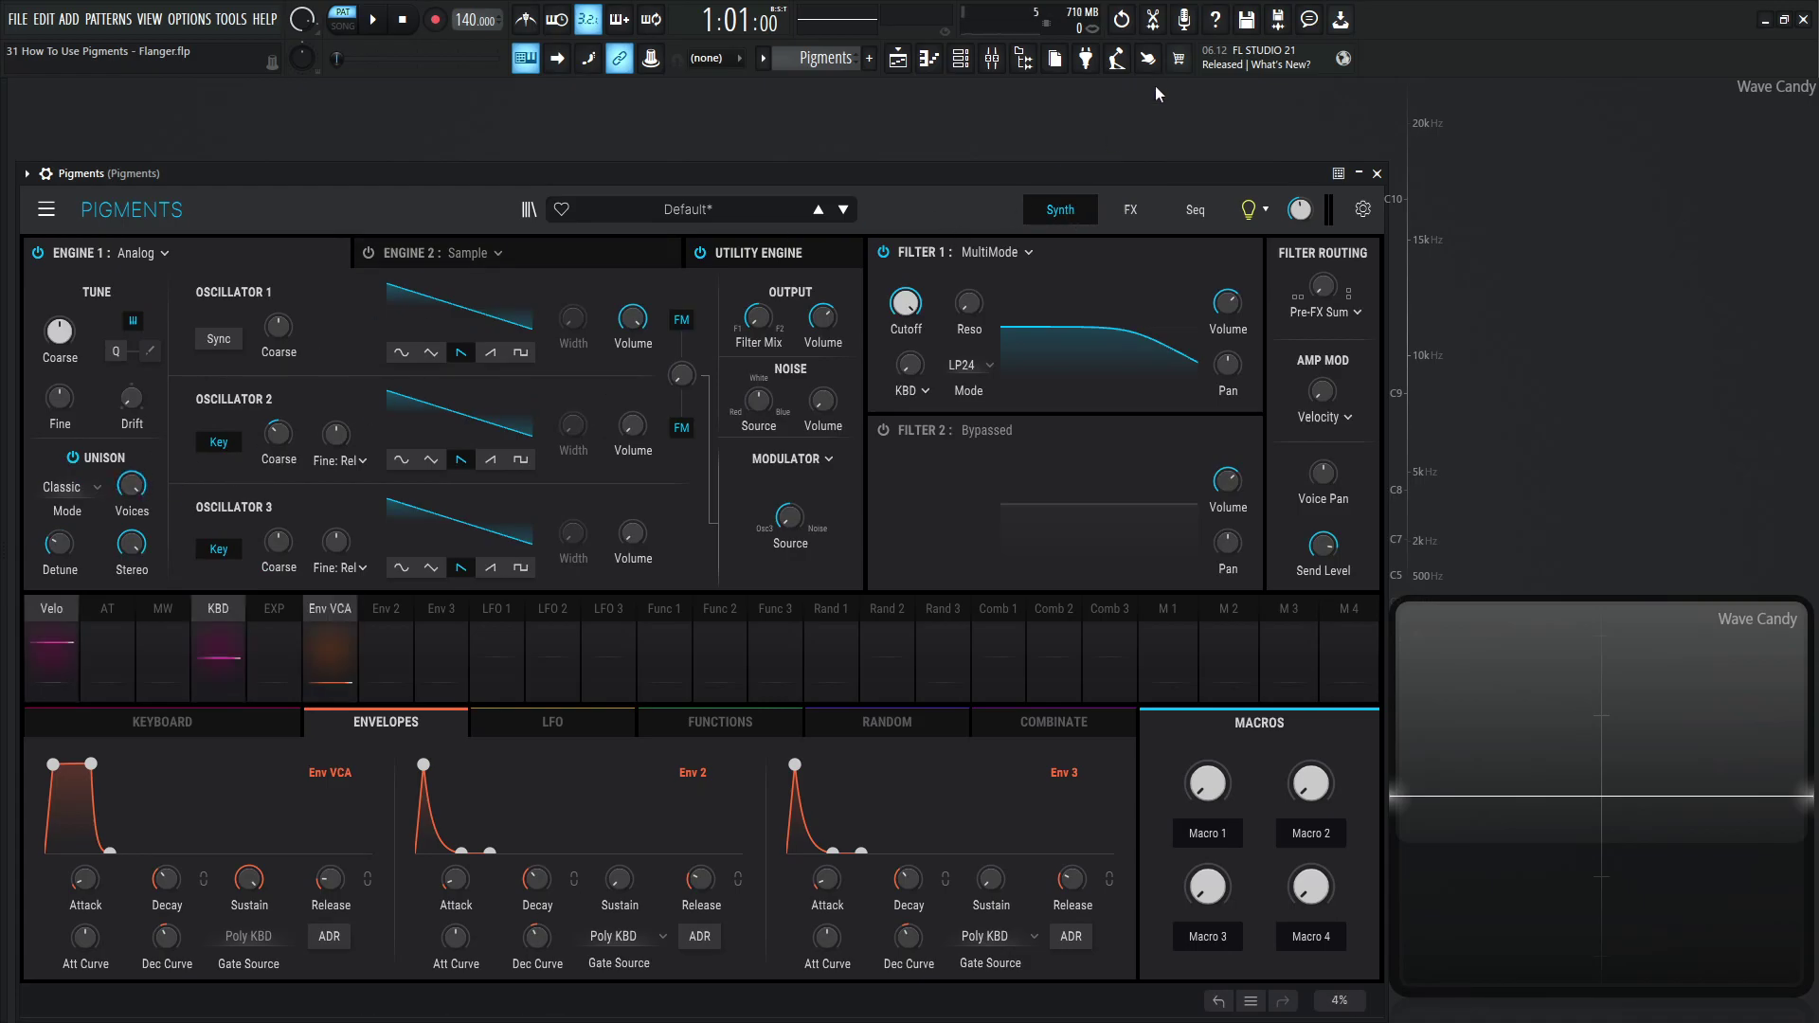
click(1133, 211)
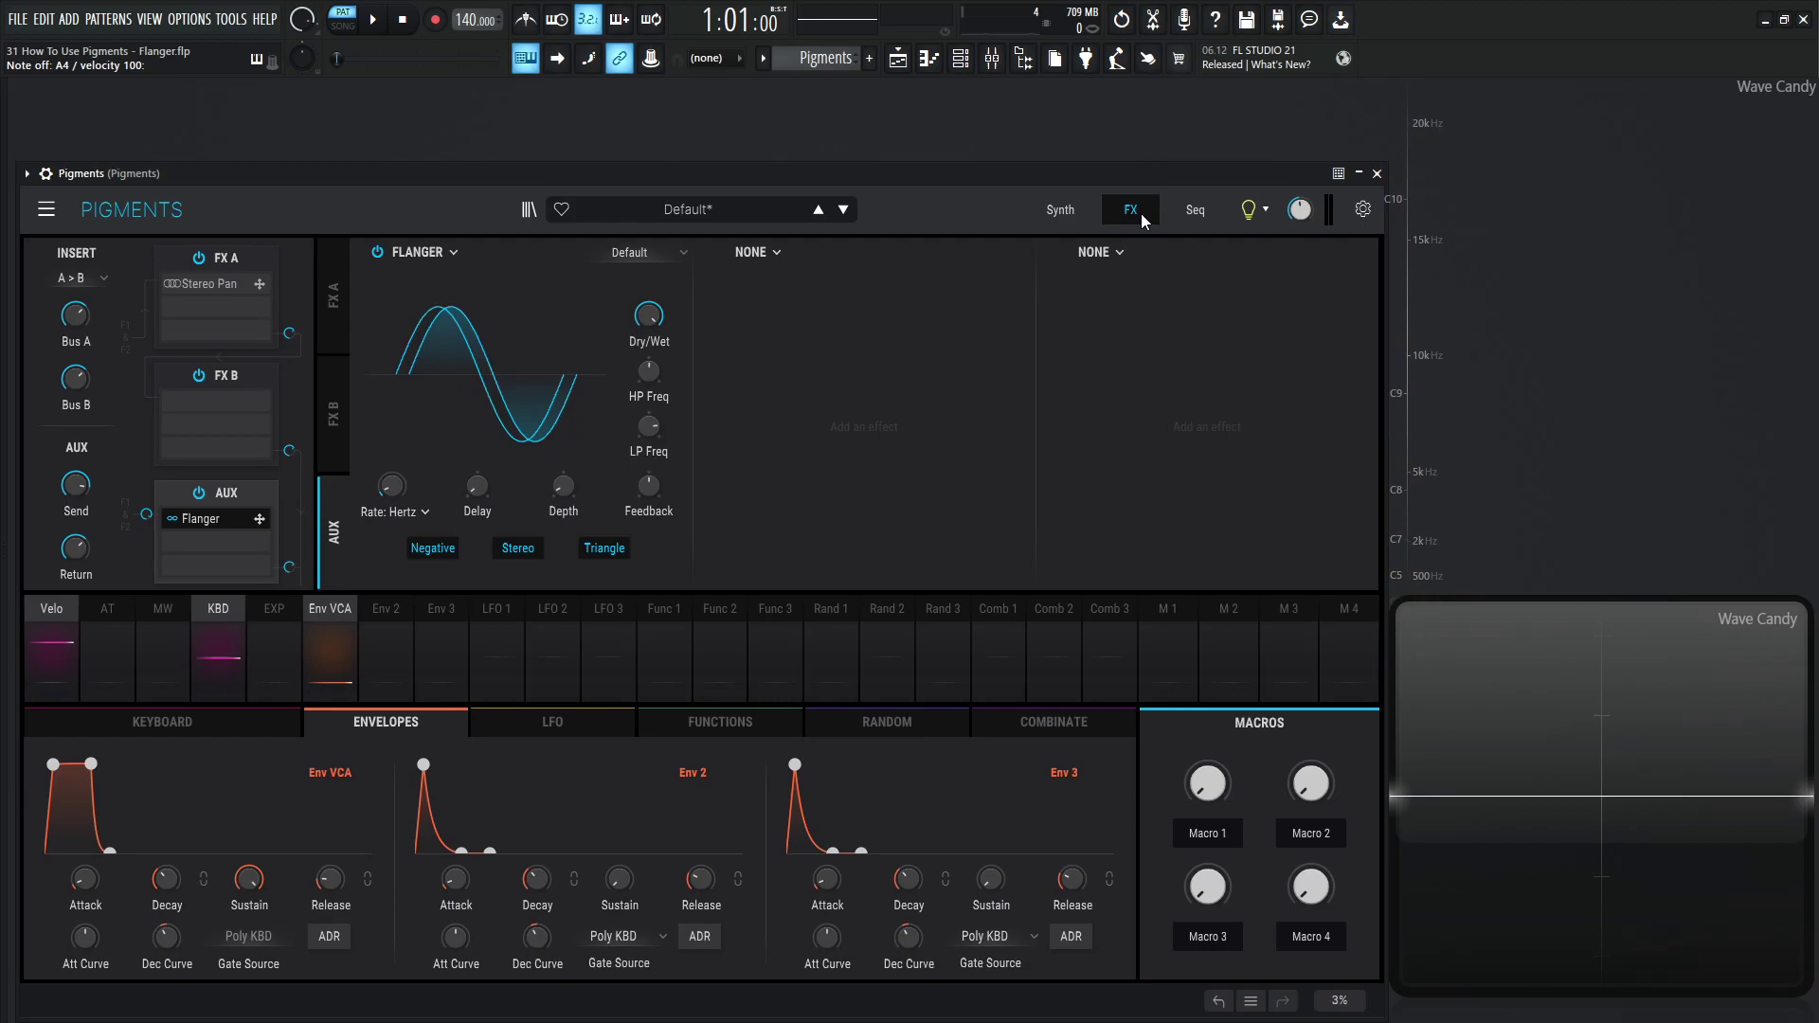
drag(477, 486, 480, 492)
click(478, 485)
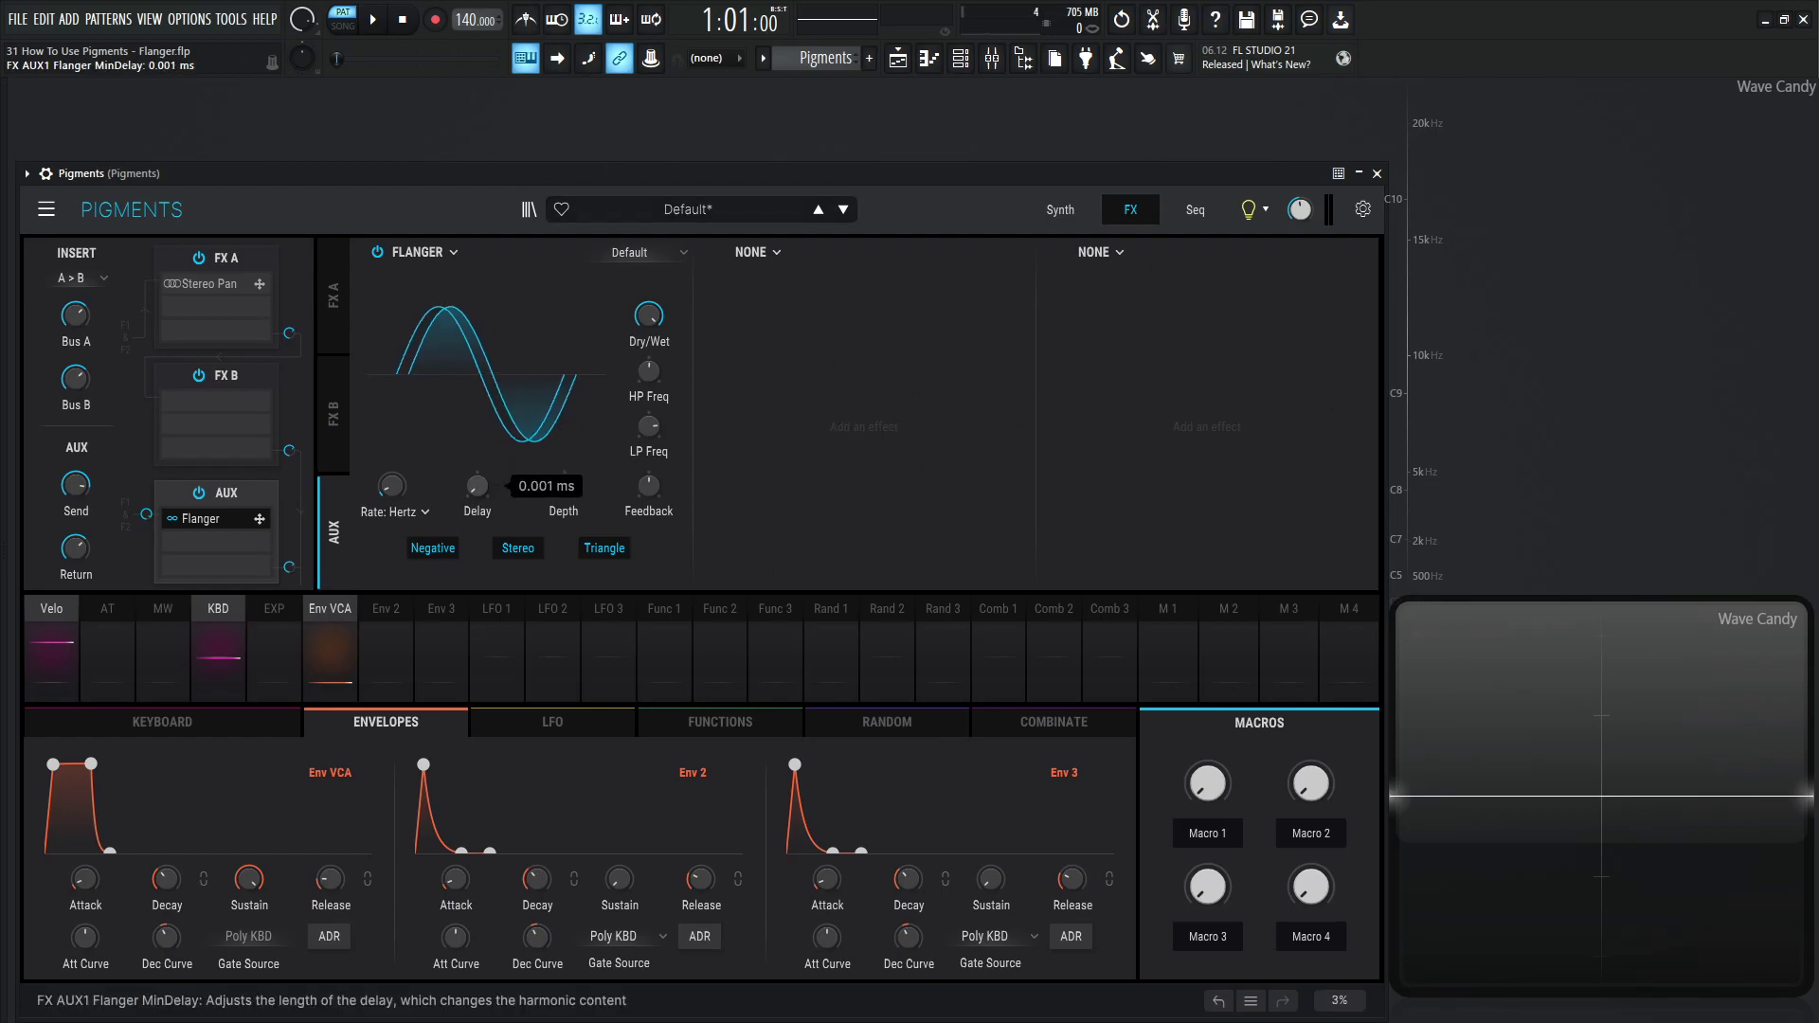
drag(477, 485, 502, 482)
mouse_move(474, 492)
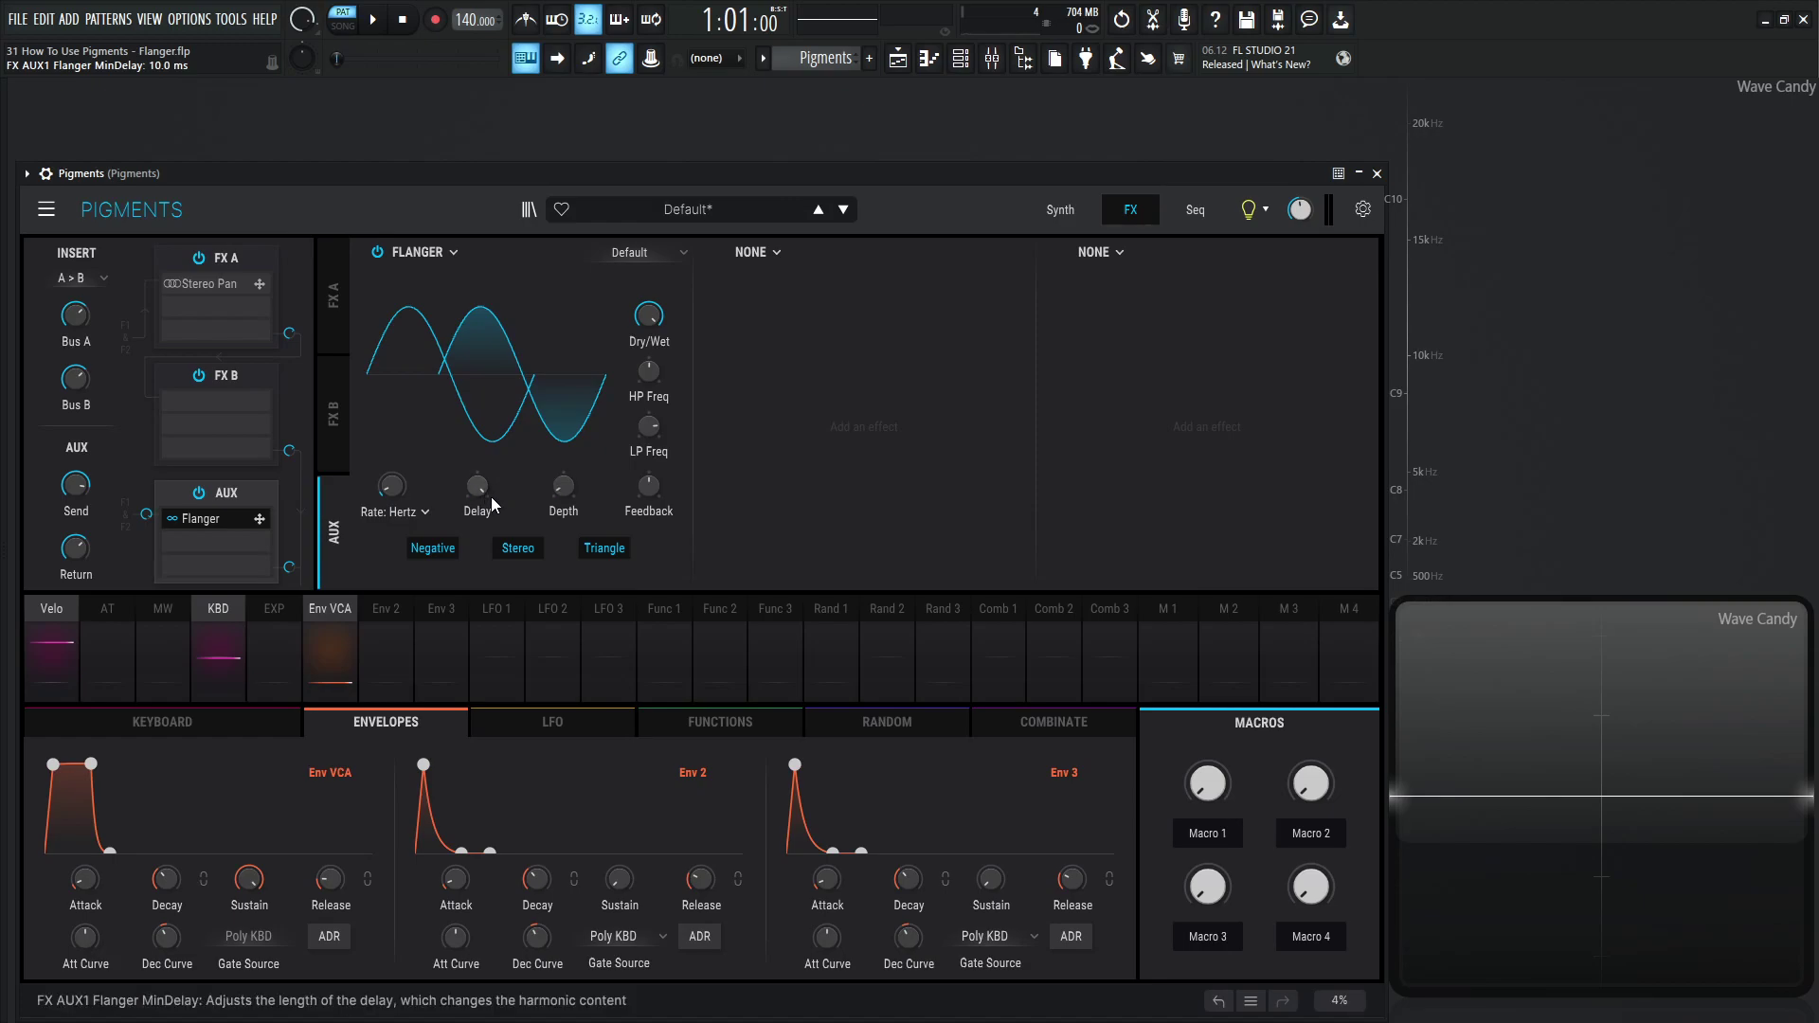
mouse_move(477, 491)
mouse_down()
mouse_move(476, 564)
mouse_move(482, 494)
mouse_up()
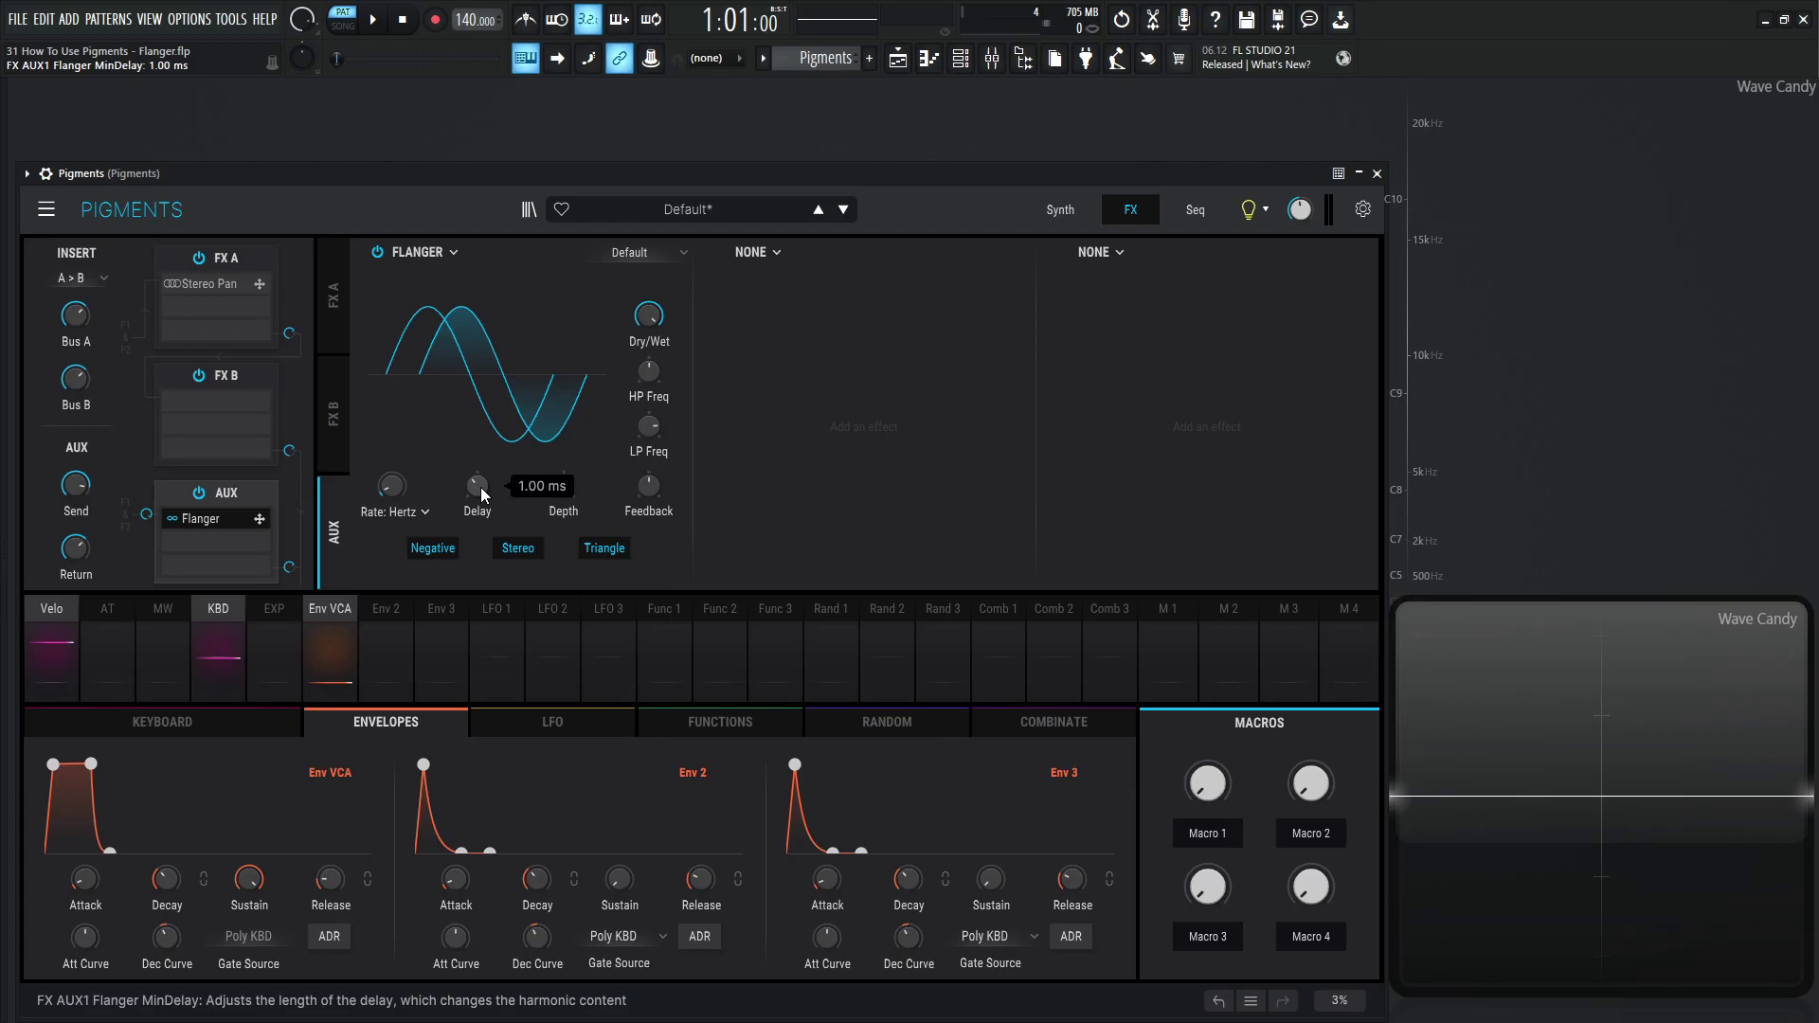
- Play a note and compare the sound with the AUX flanger bypassed and active
mouse_move(424, 473)
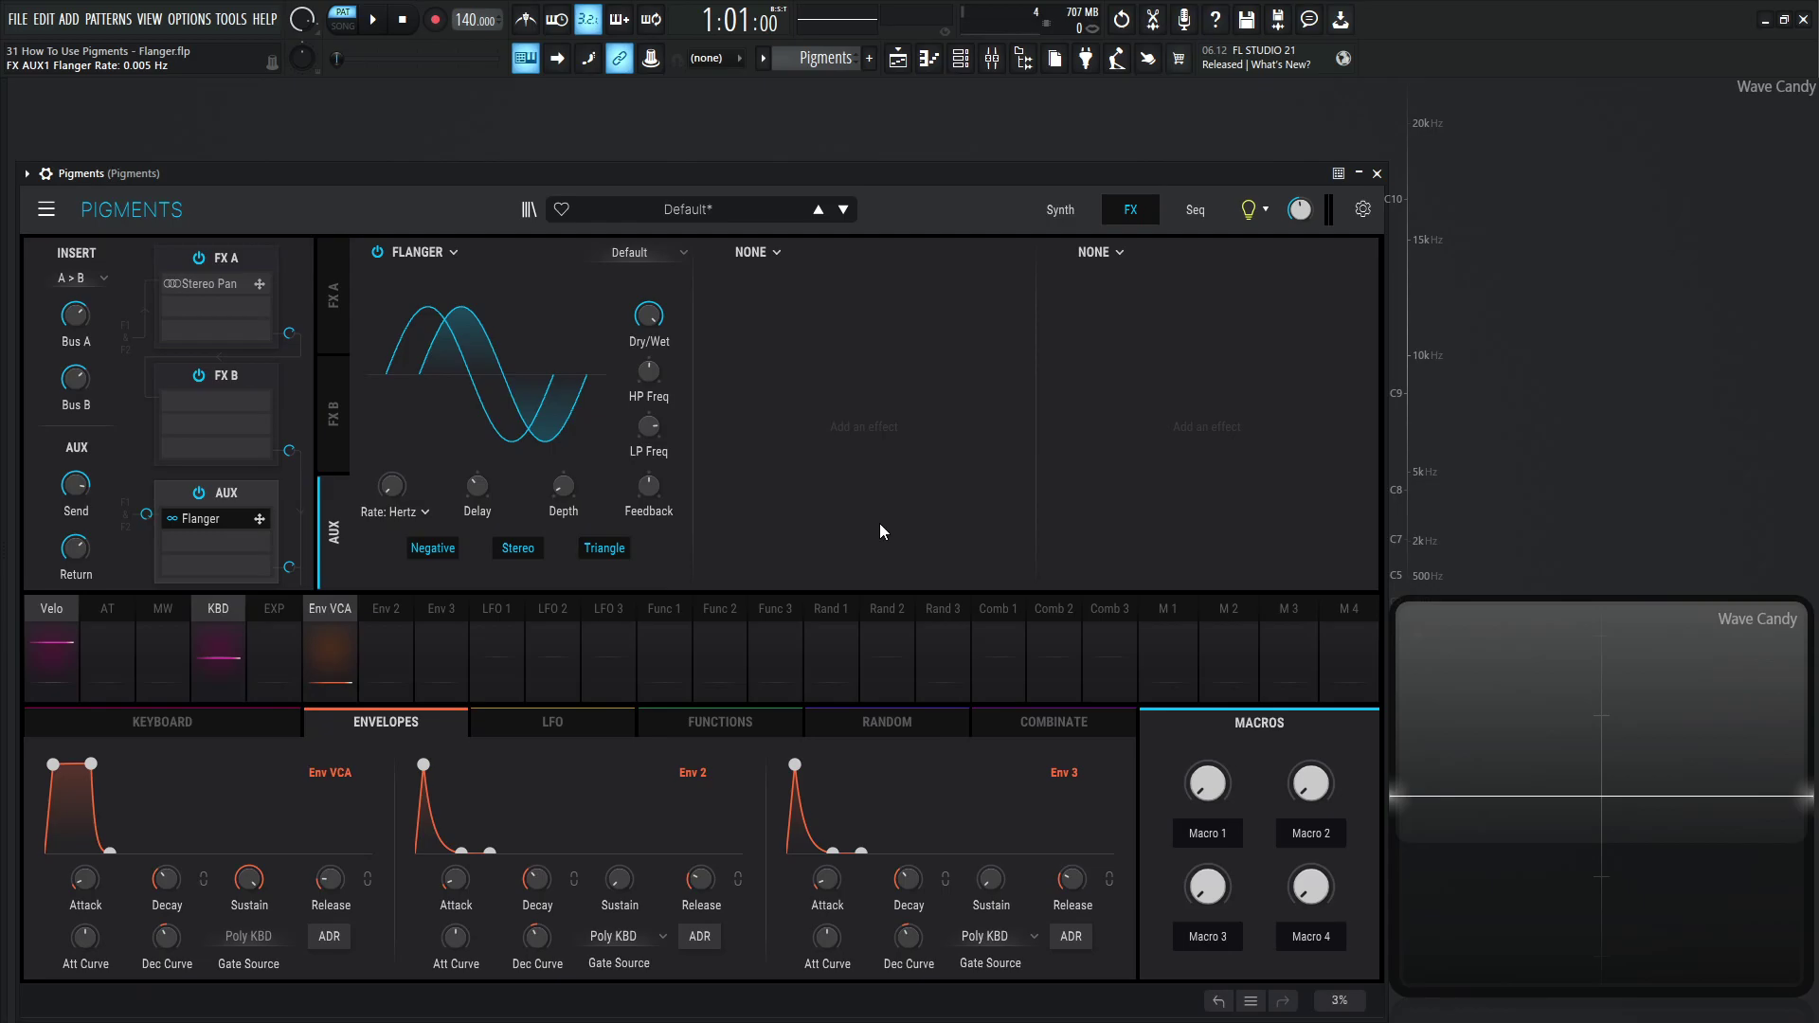
key(n)
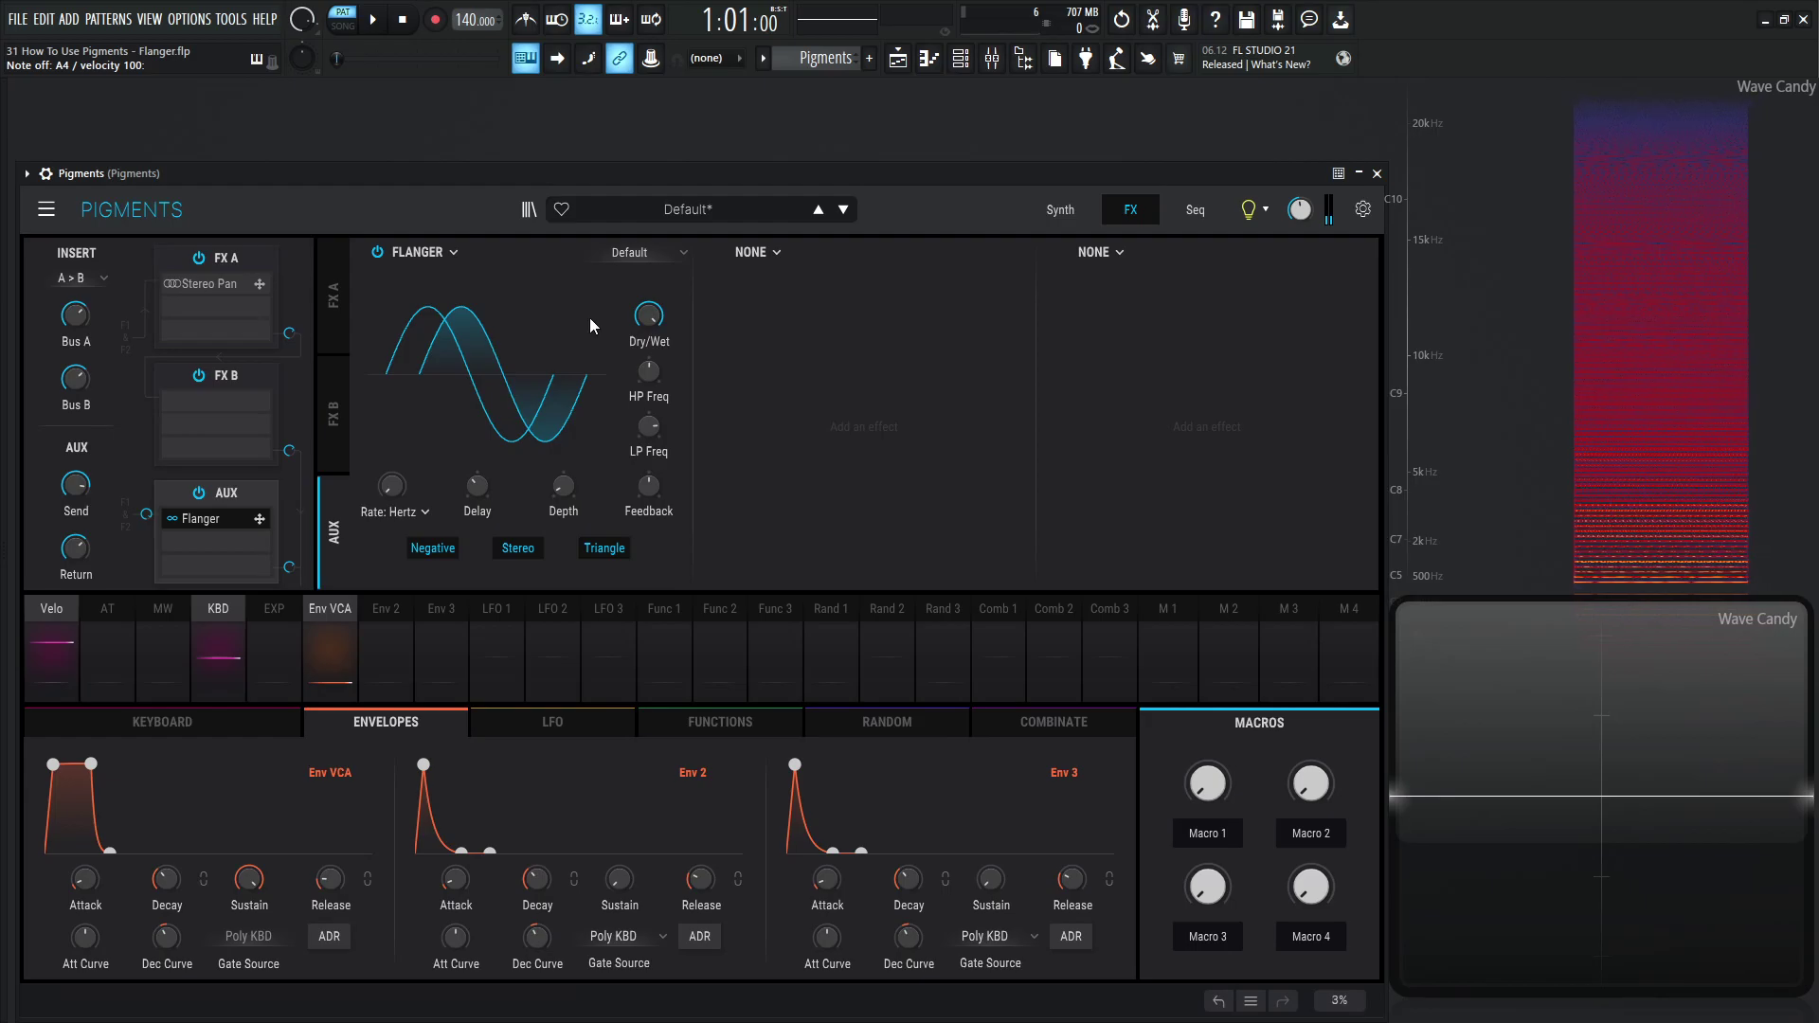
click(384, 253)
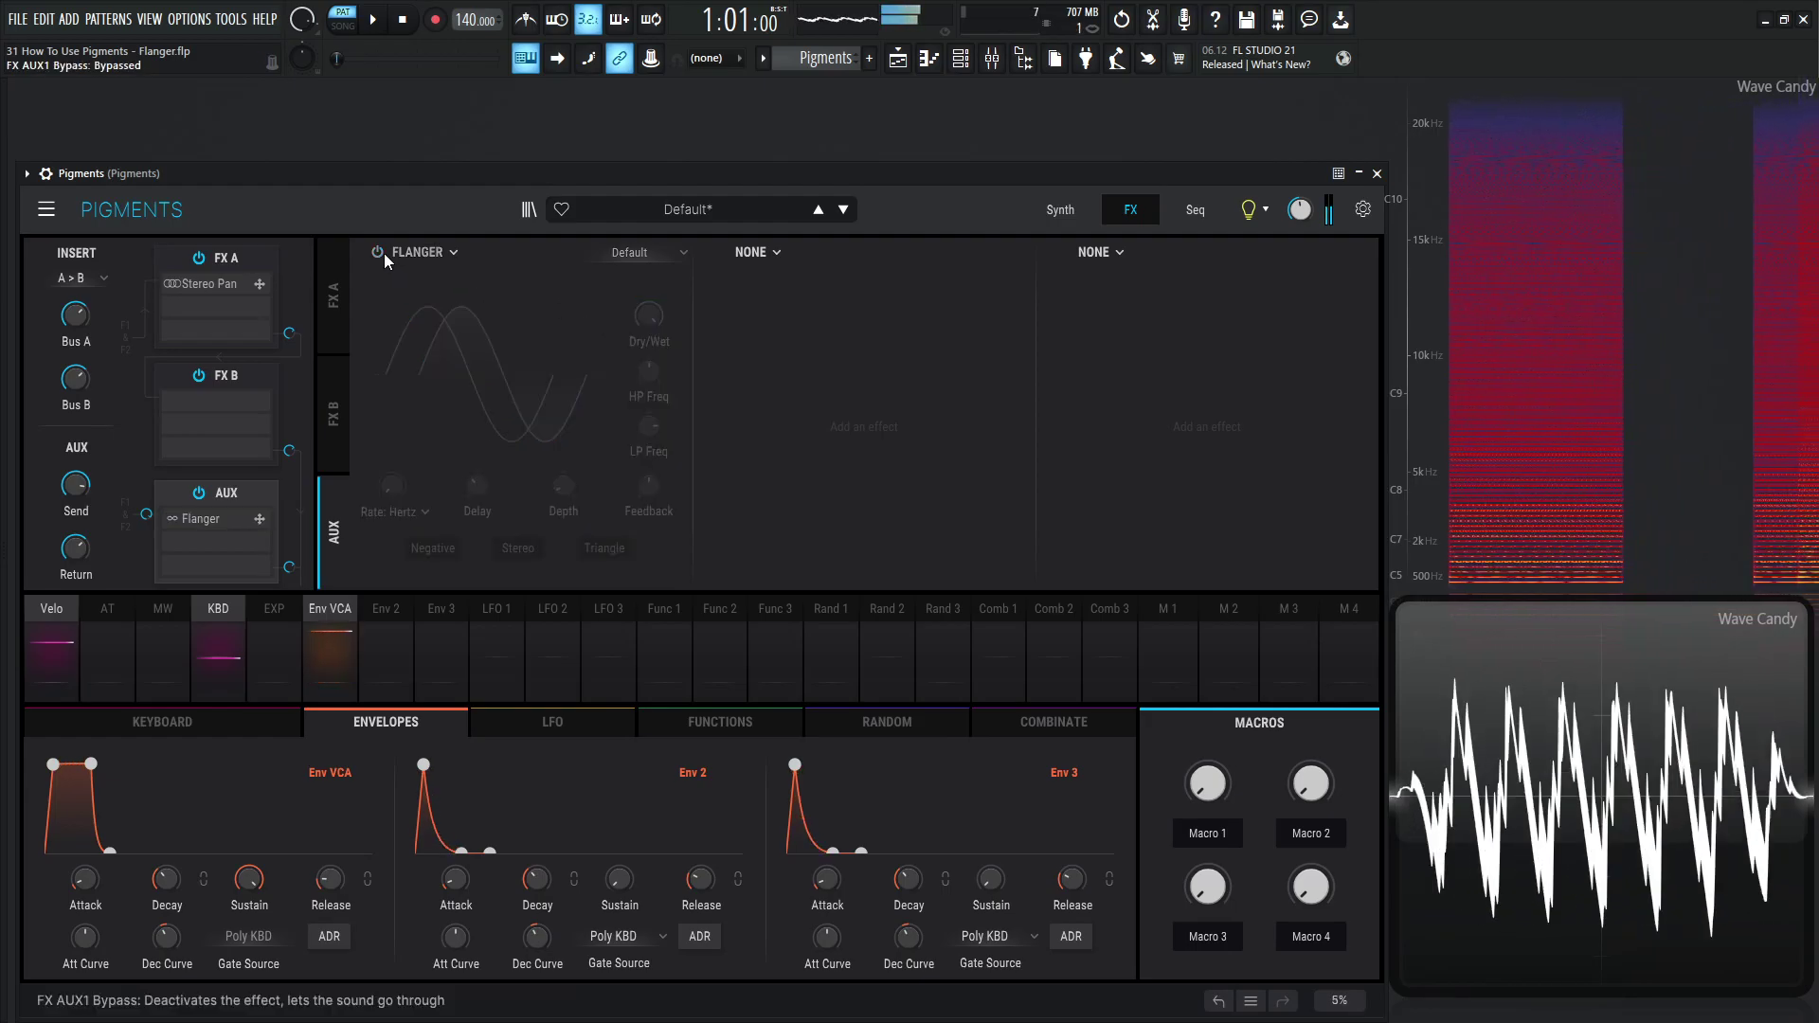
click(383, 253)
click(384, 253)
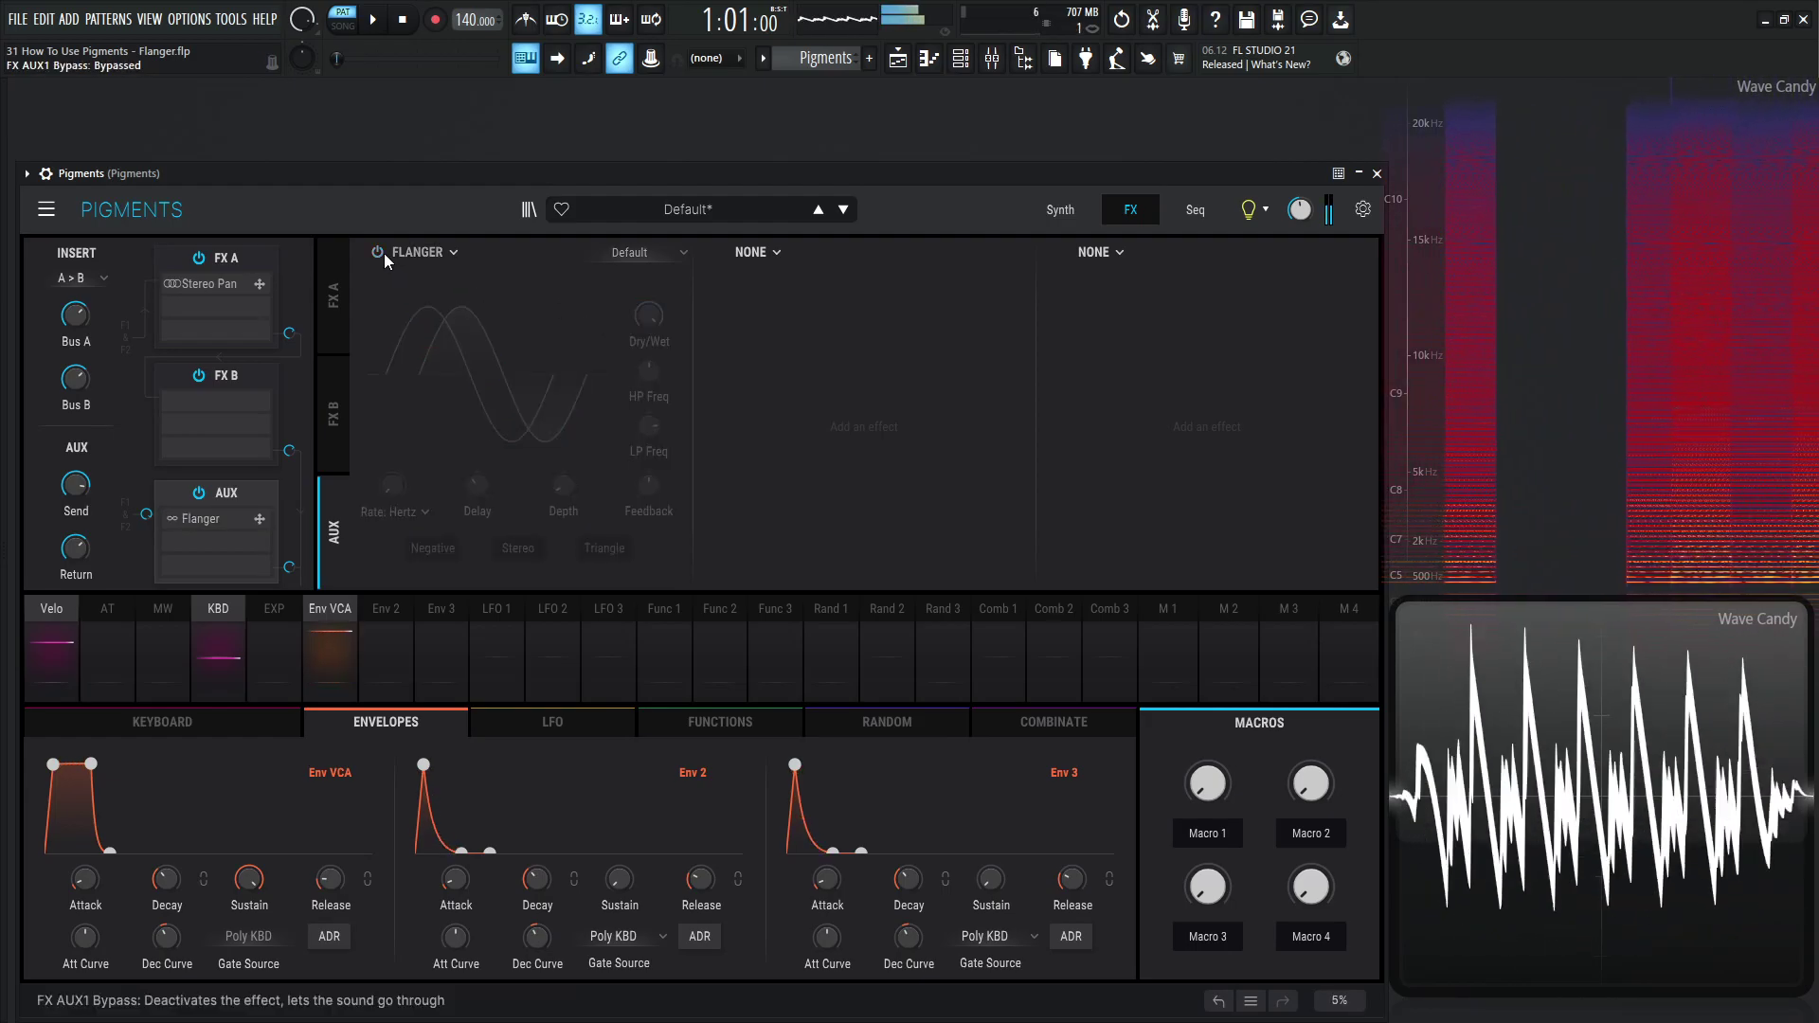
click(384, 253)
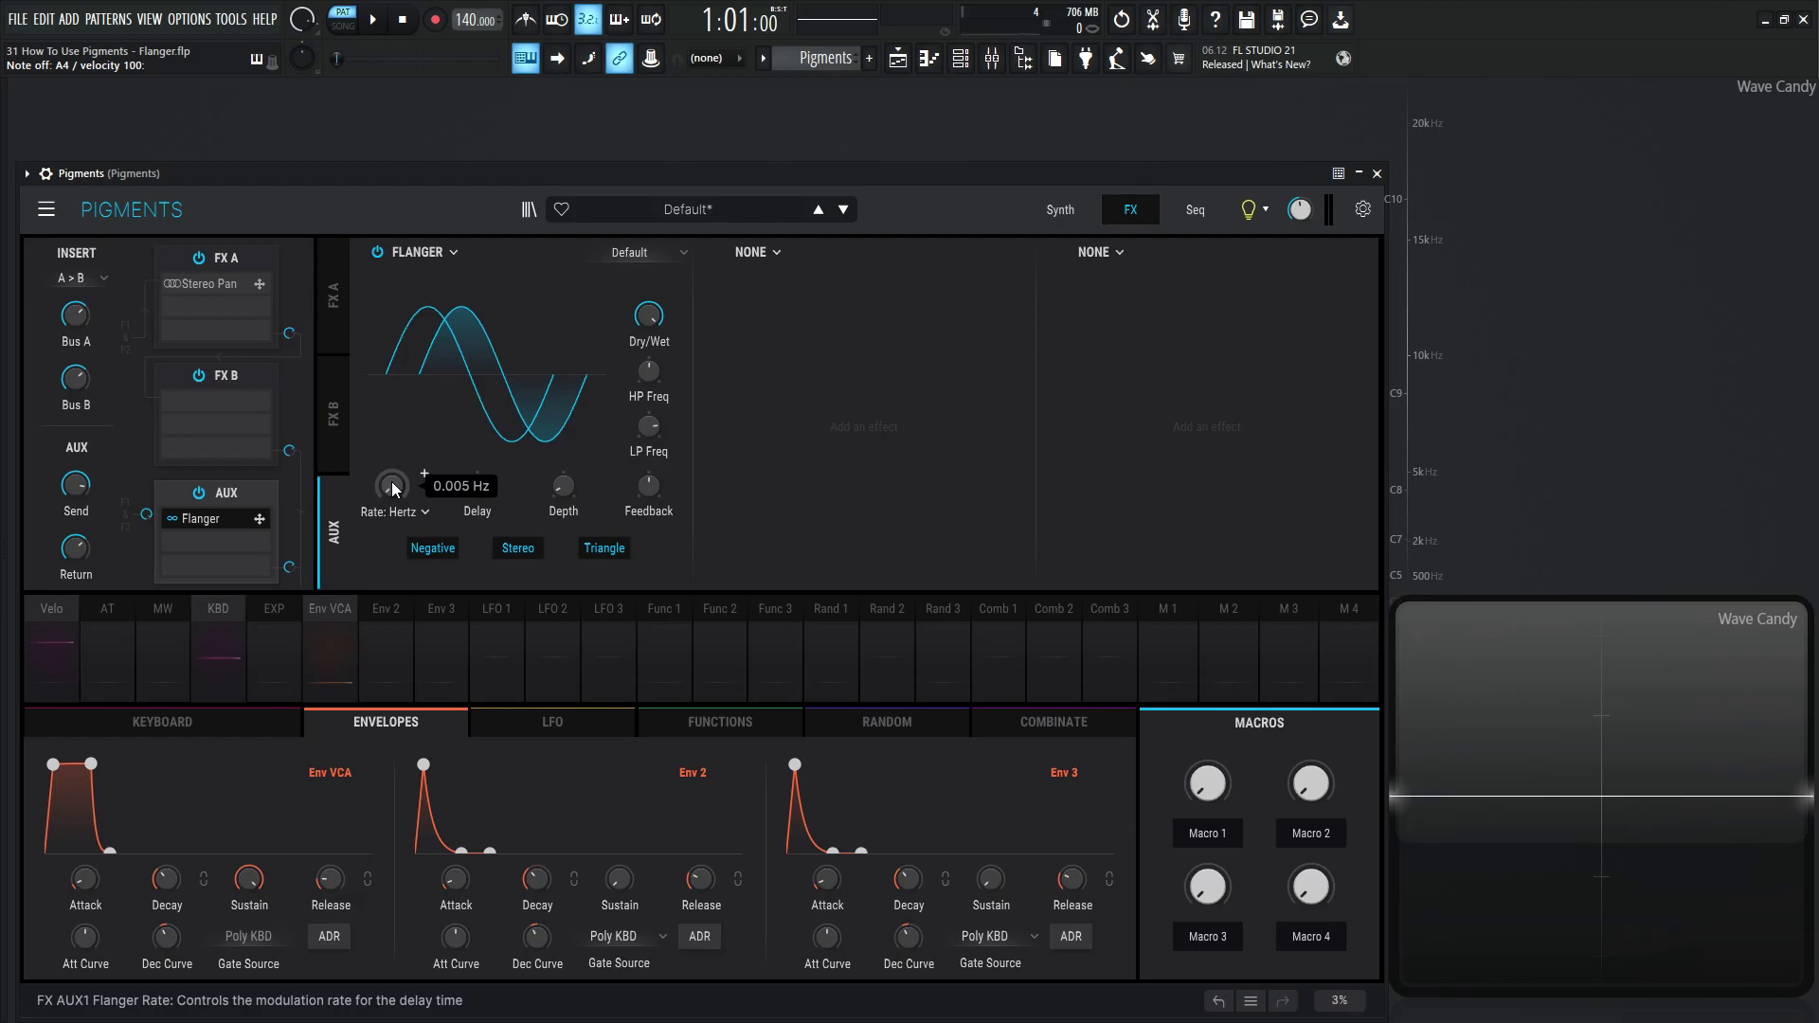
- Try the flanger with its Rate at 0.638 Hz and compare Feedback at 0.990 and 0.00 while playing notes
mouse_move(565, 483)
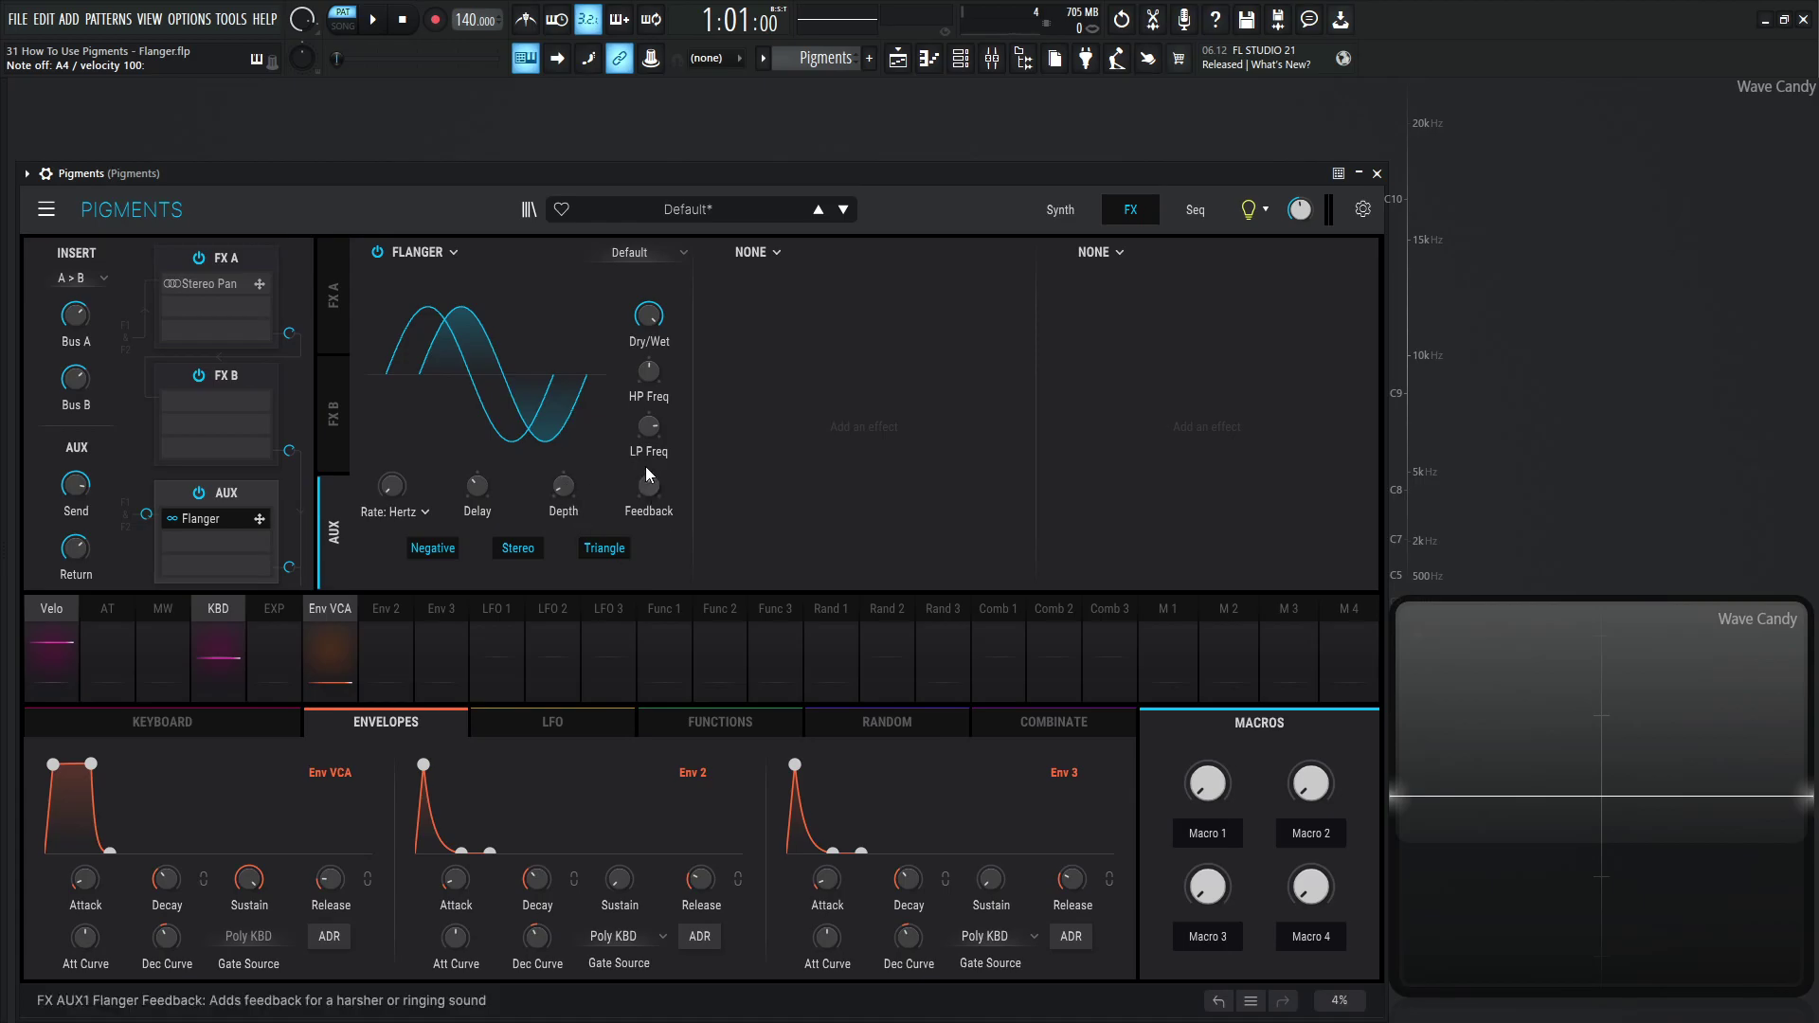
mouse_move(650, 499)
drag(652, 500, 652, 474)
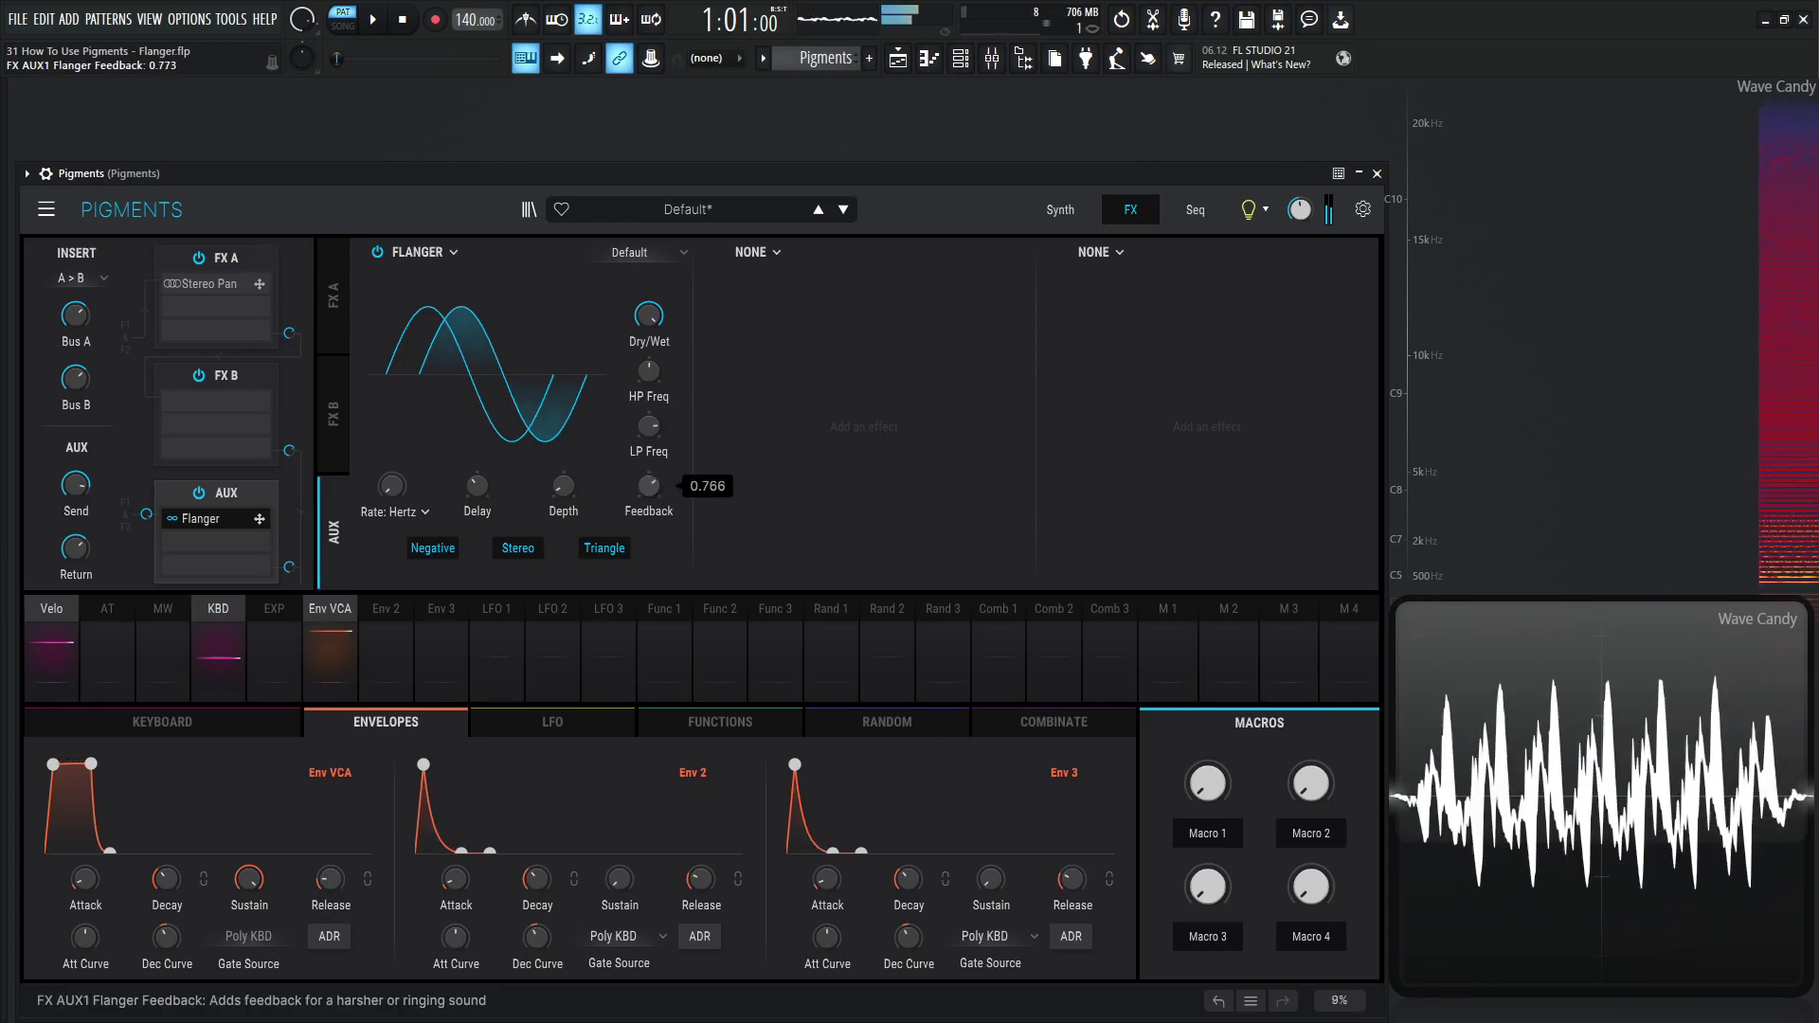
click(391, 485)
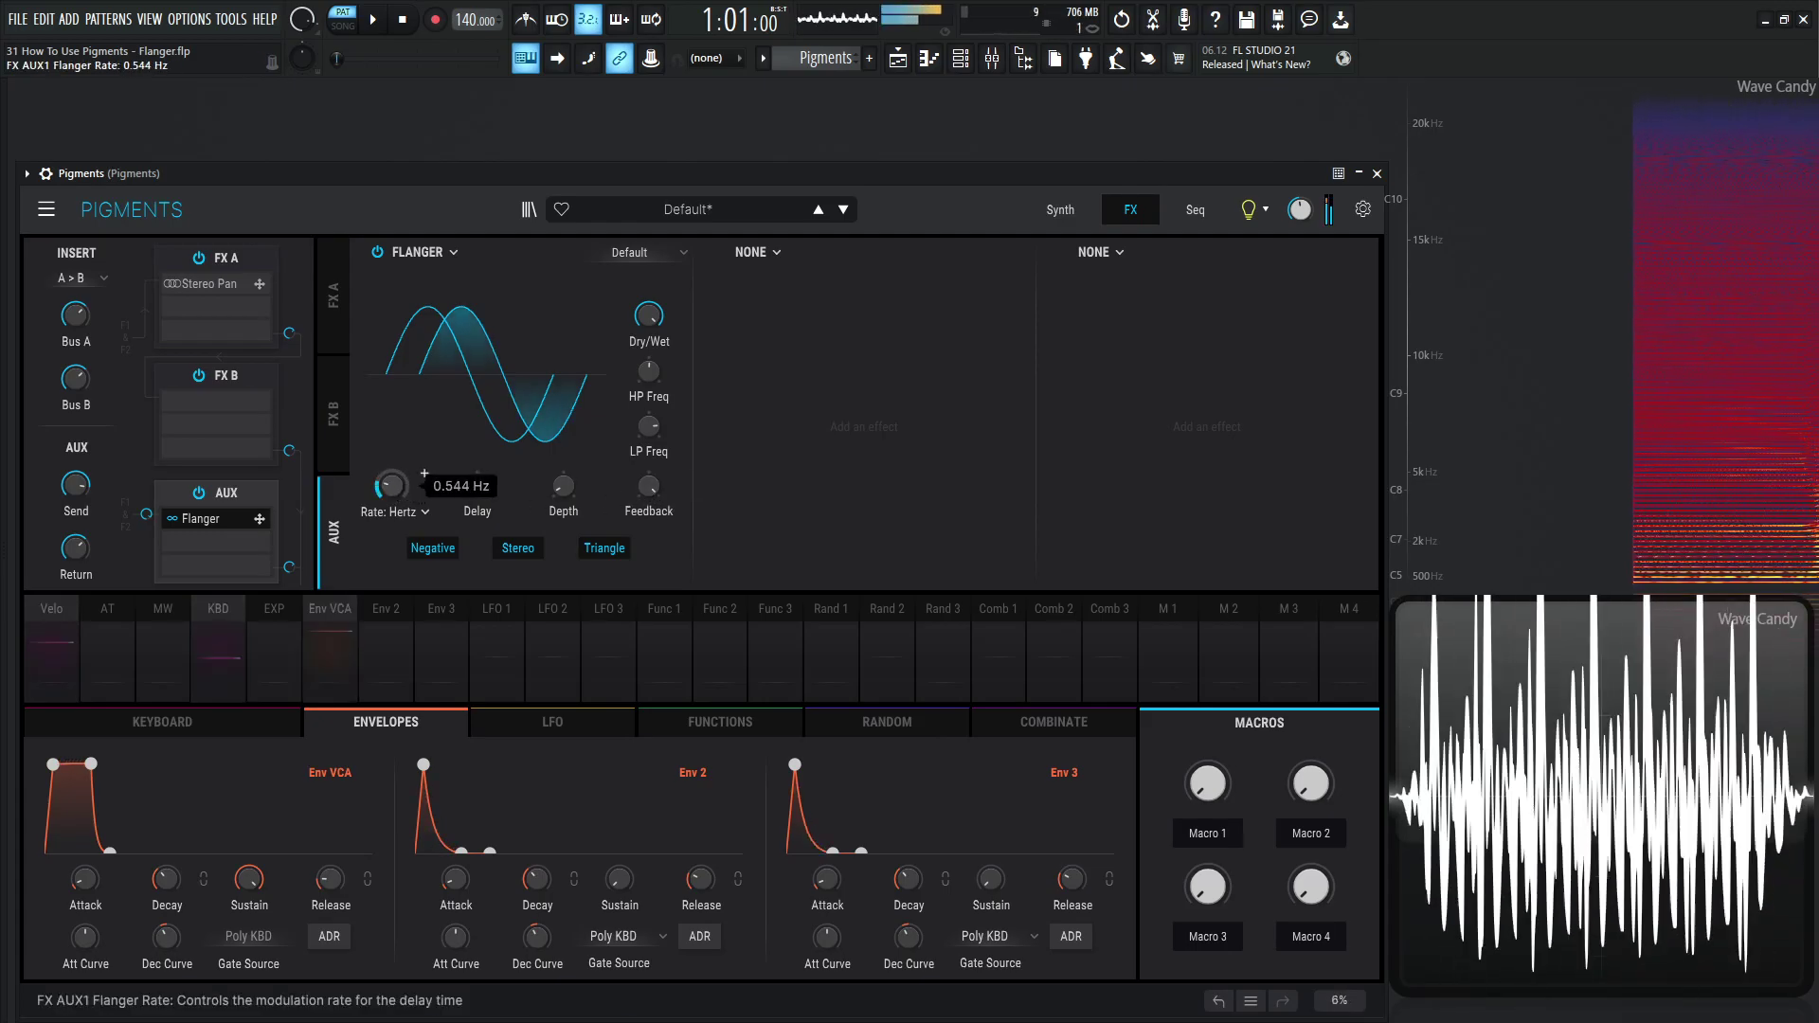
drag(391, 485, 396, 485)
drag(647, 487, 648, 465)
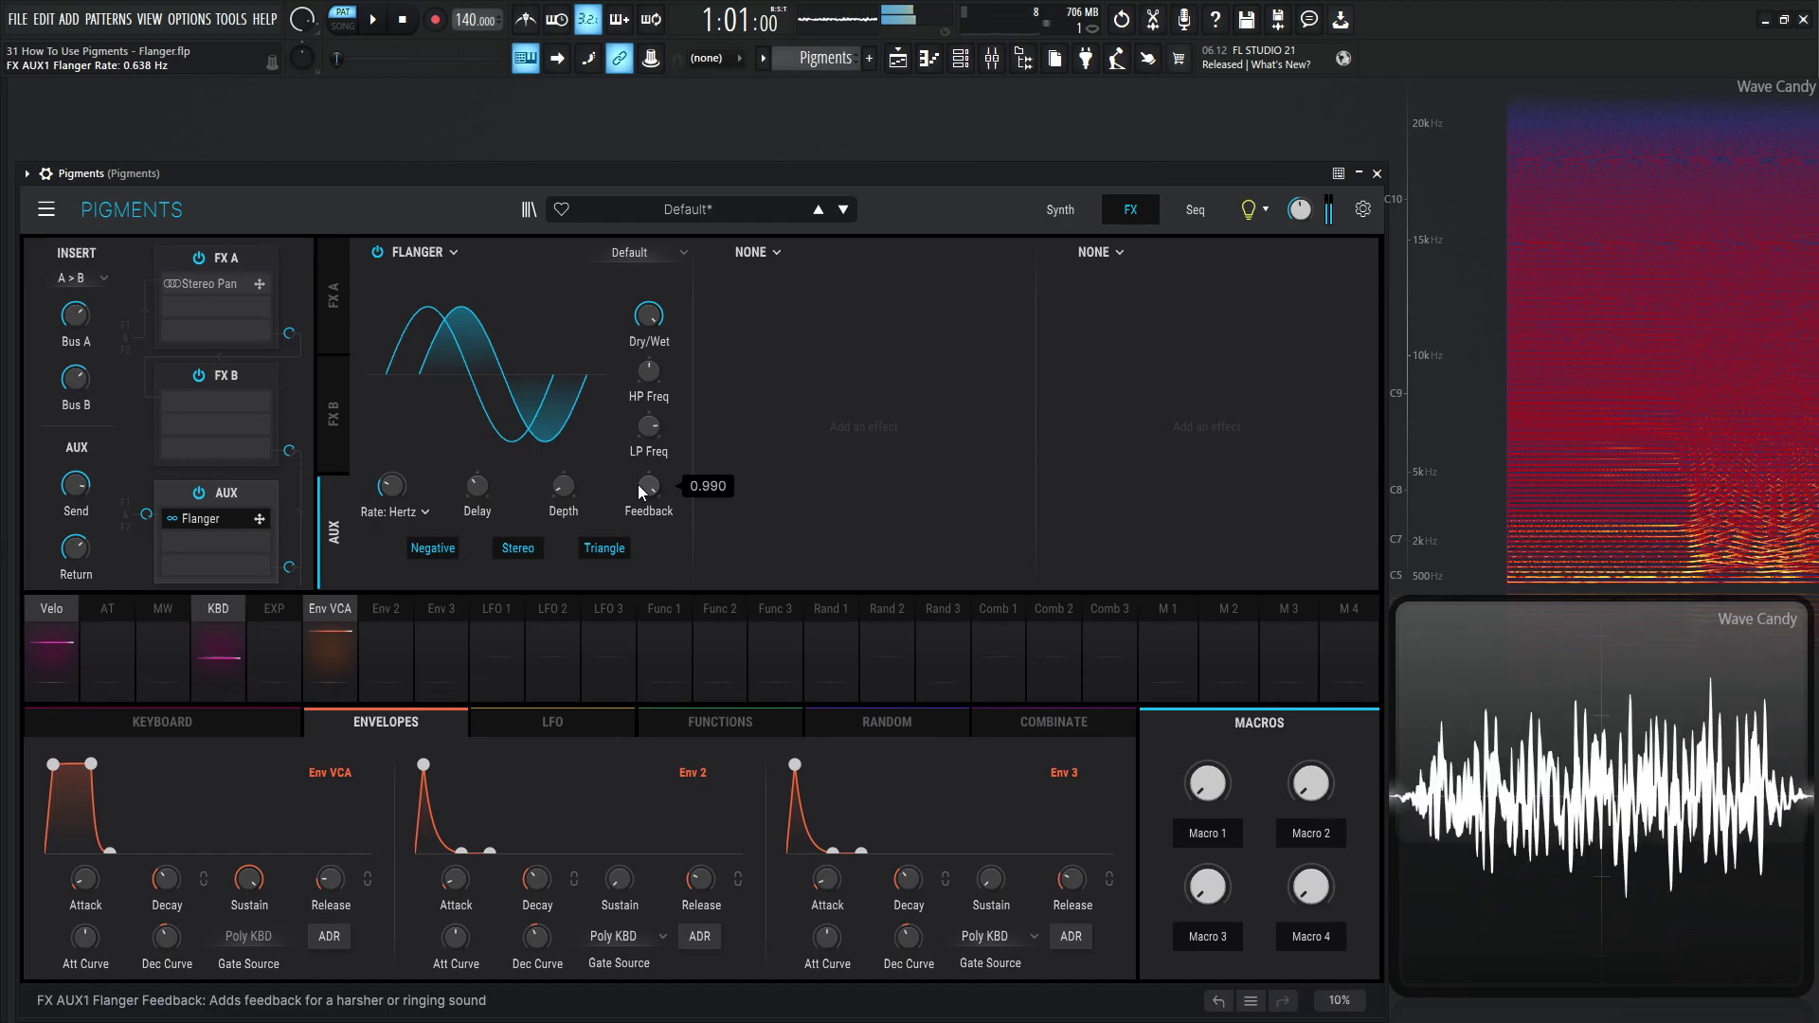
double_click(645, 487)
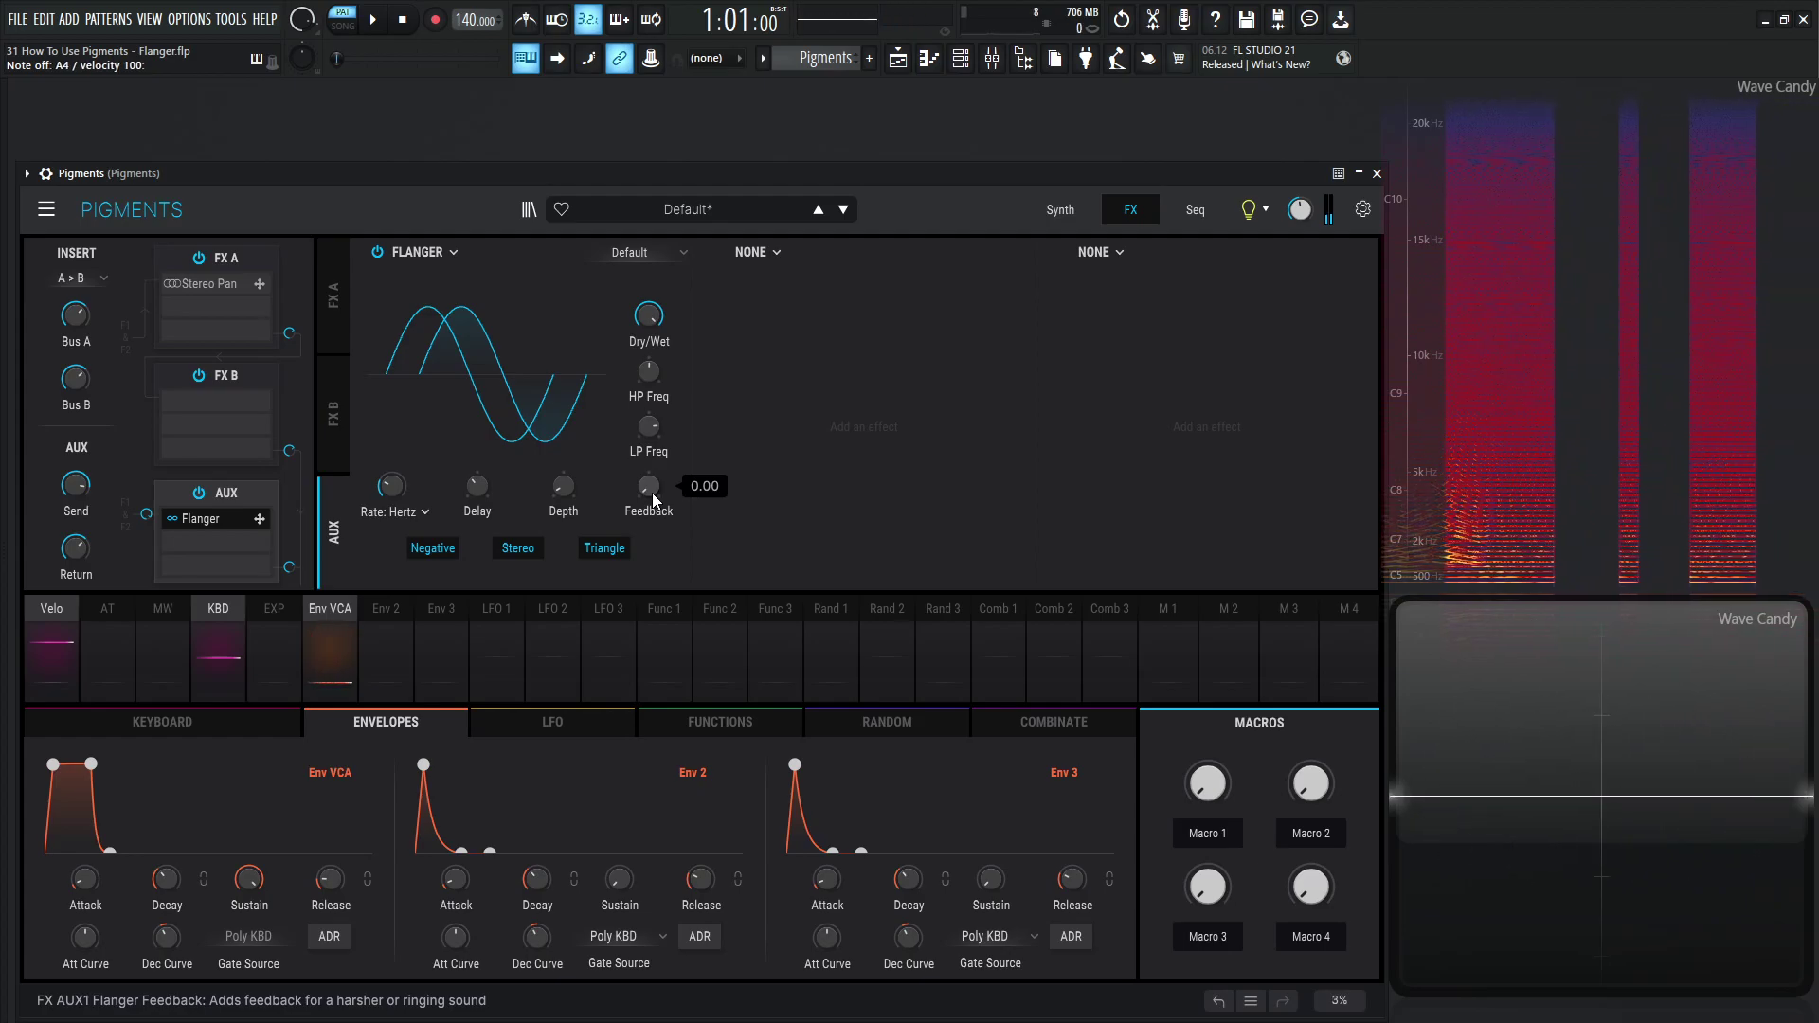
drag(650, 493, 651, 396)
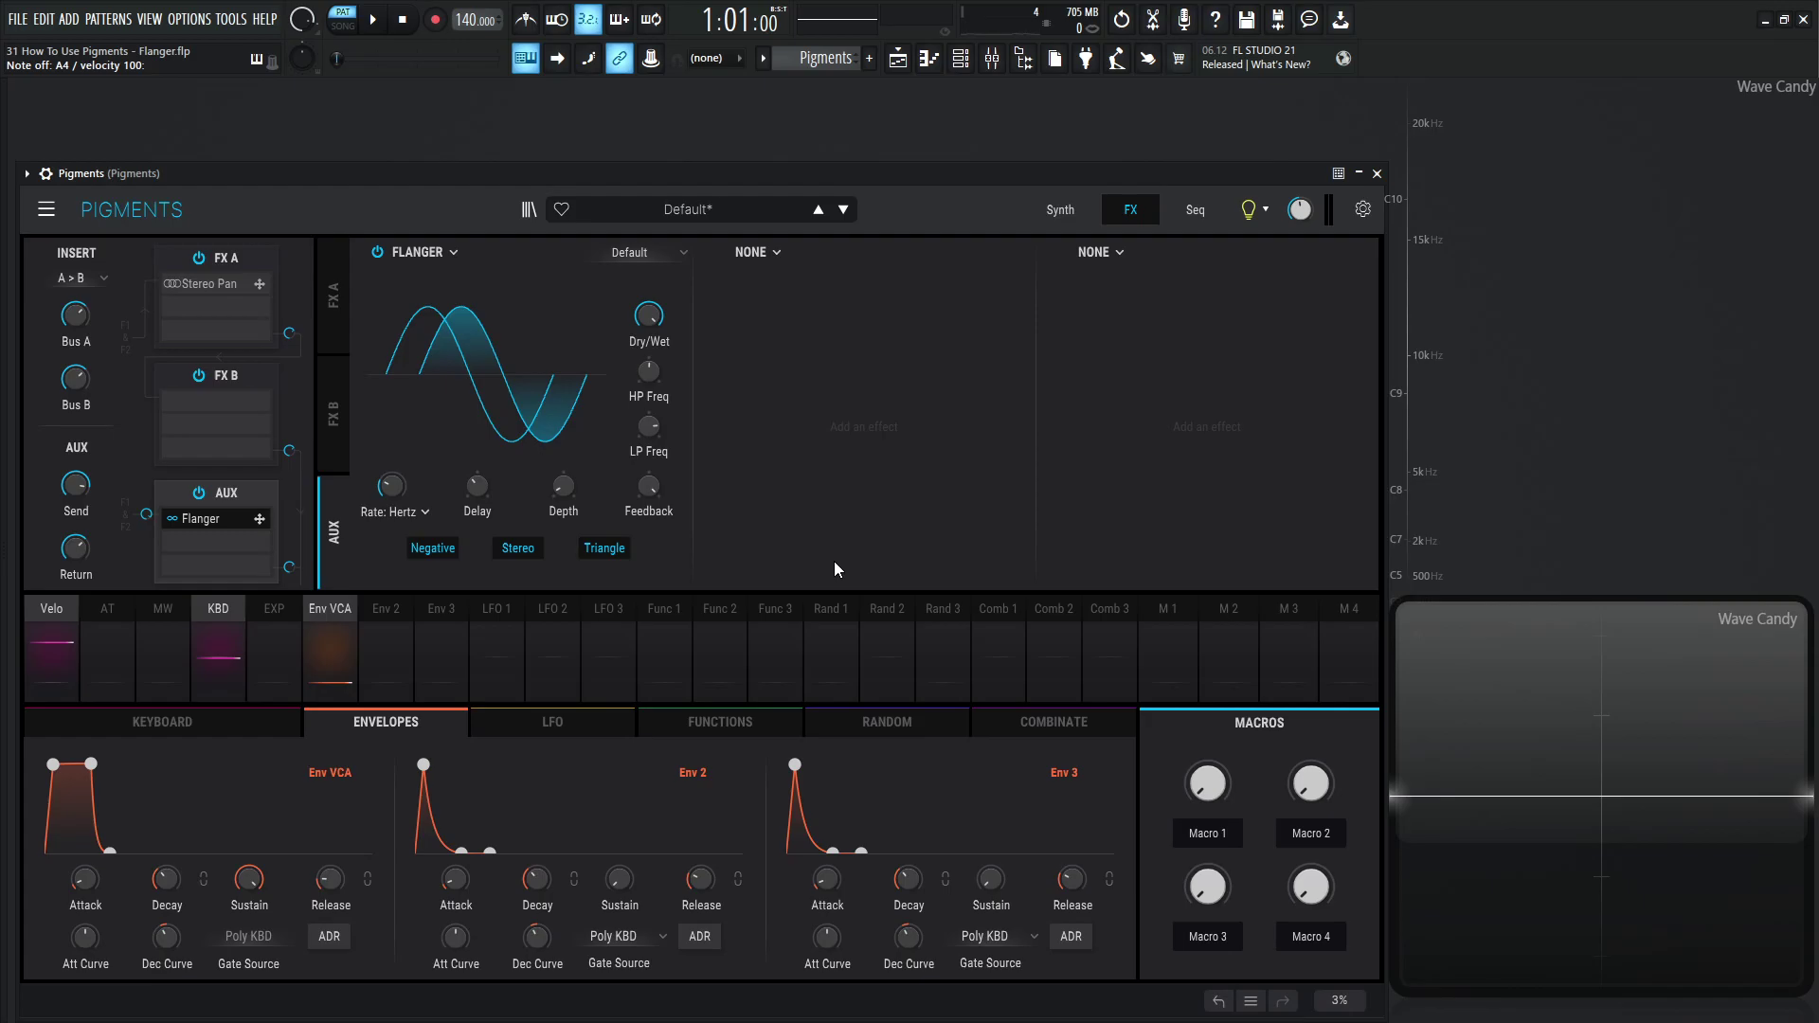
- Compare the flanger's positive and negative feedback polarity on a held note
click(432, 548)
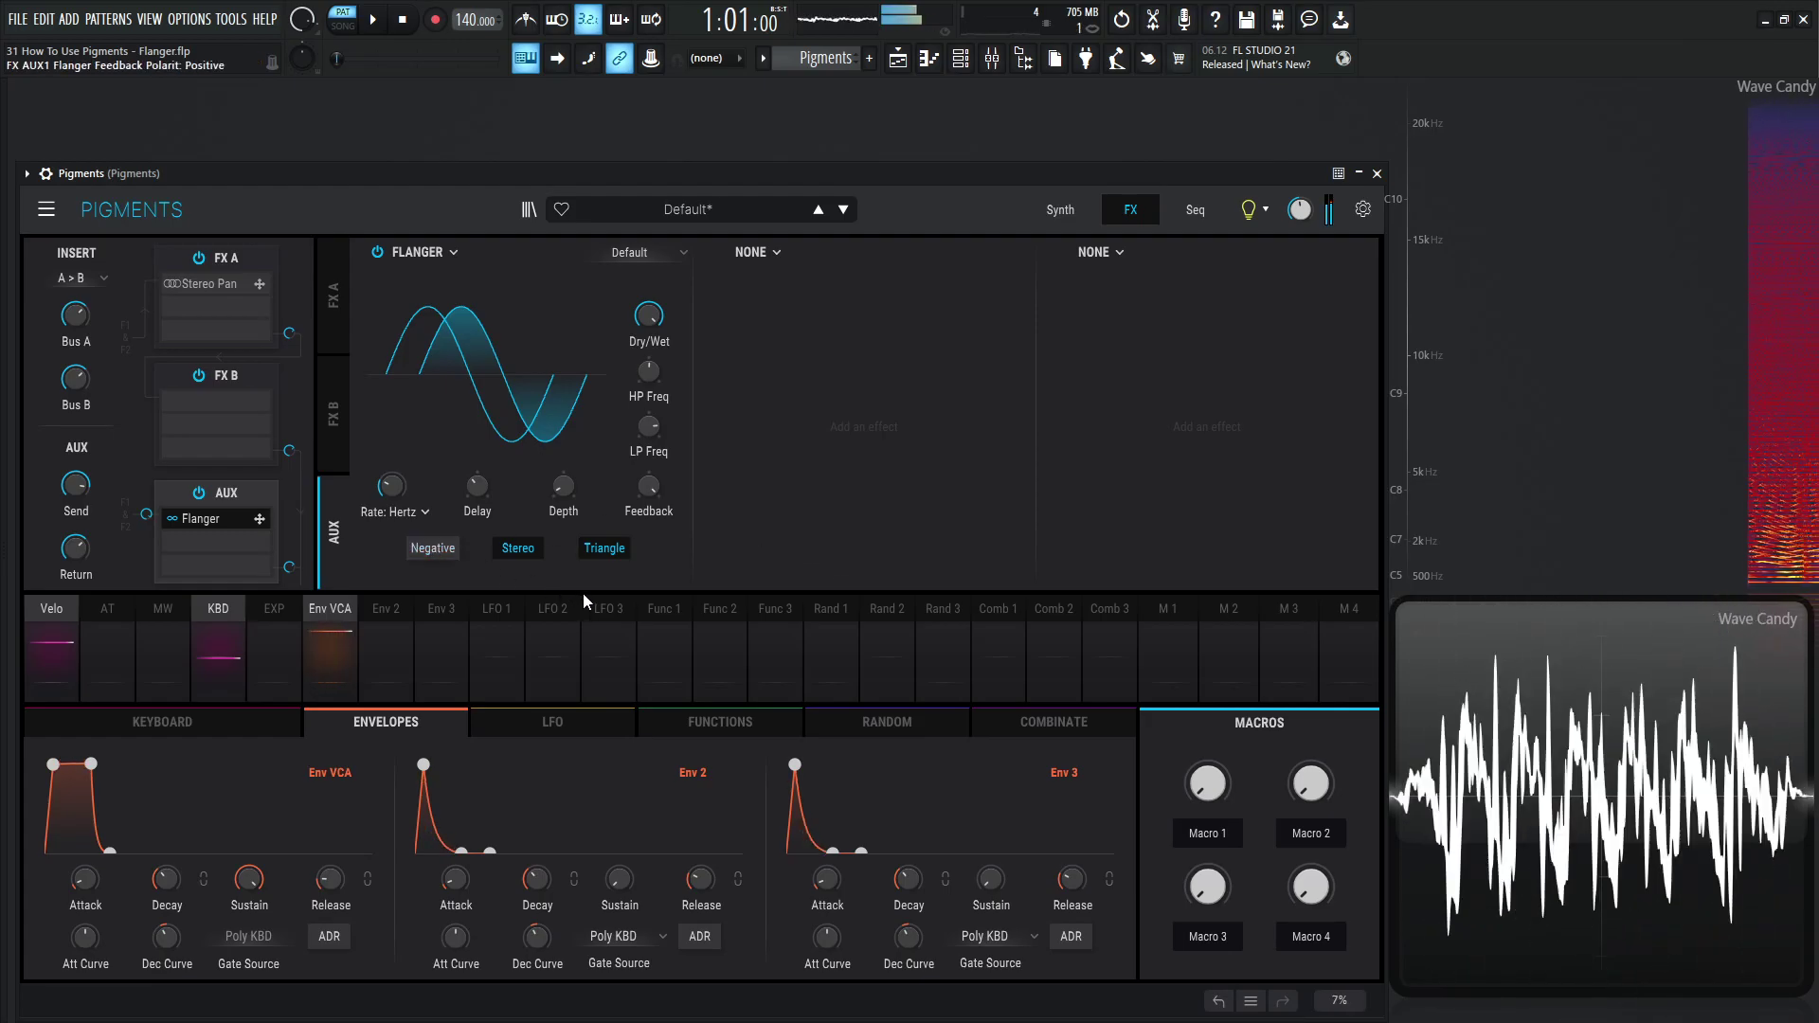
click(432, 547)
click(432, 548)
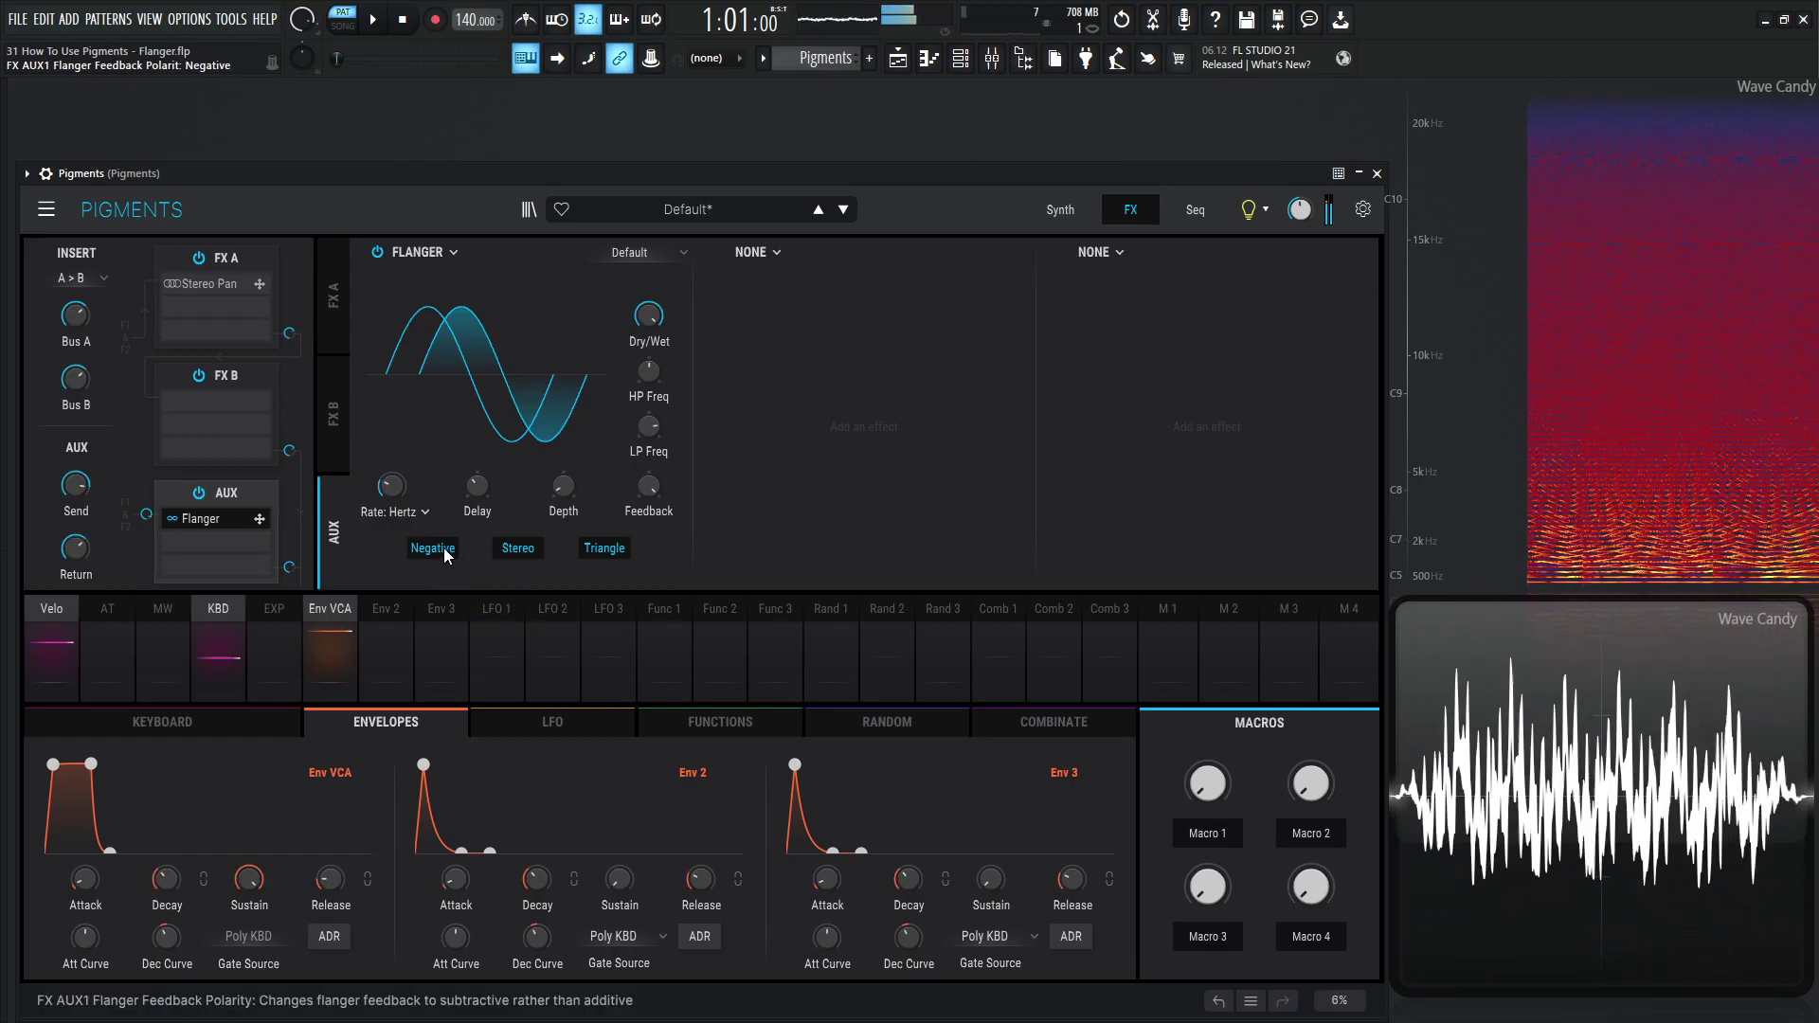
click(432, 547)
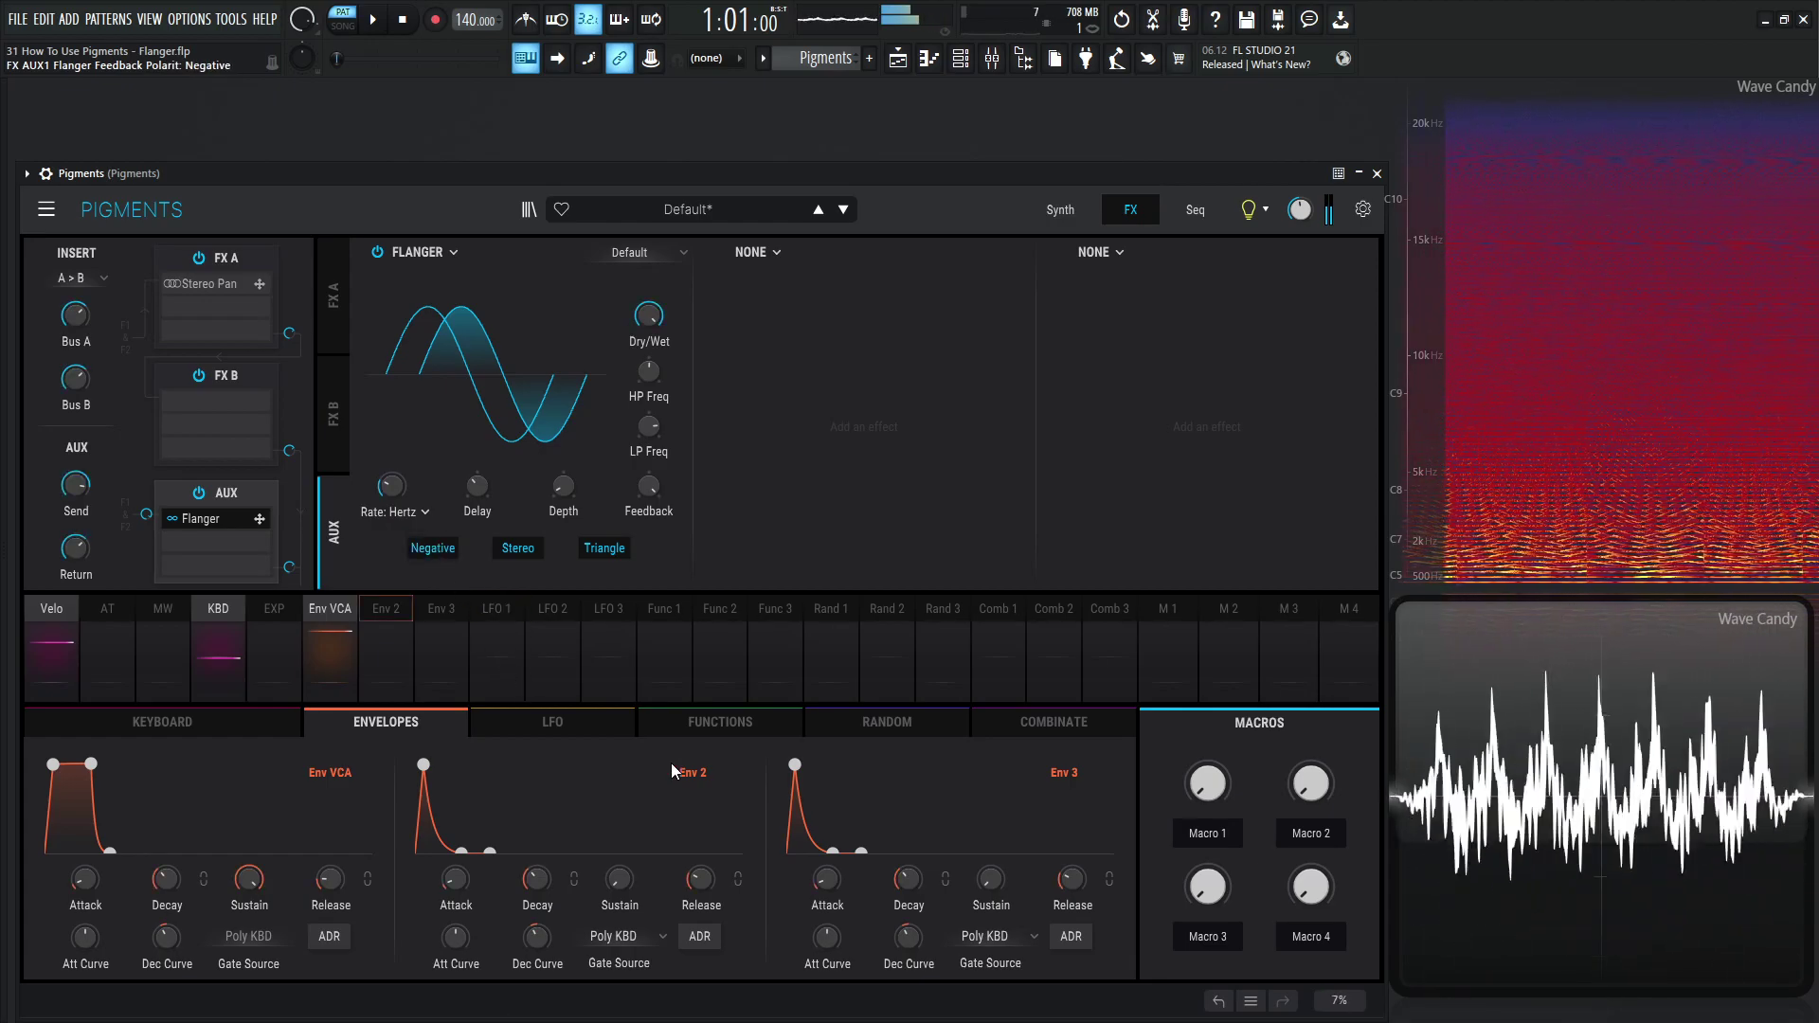
- Compare the flanger's mono and stereo output, and try the modulation with the Triangle option turned off
click(518, 548)
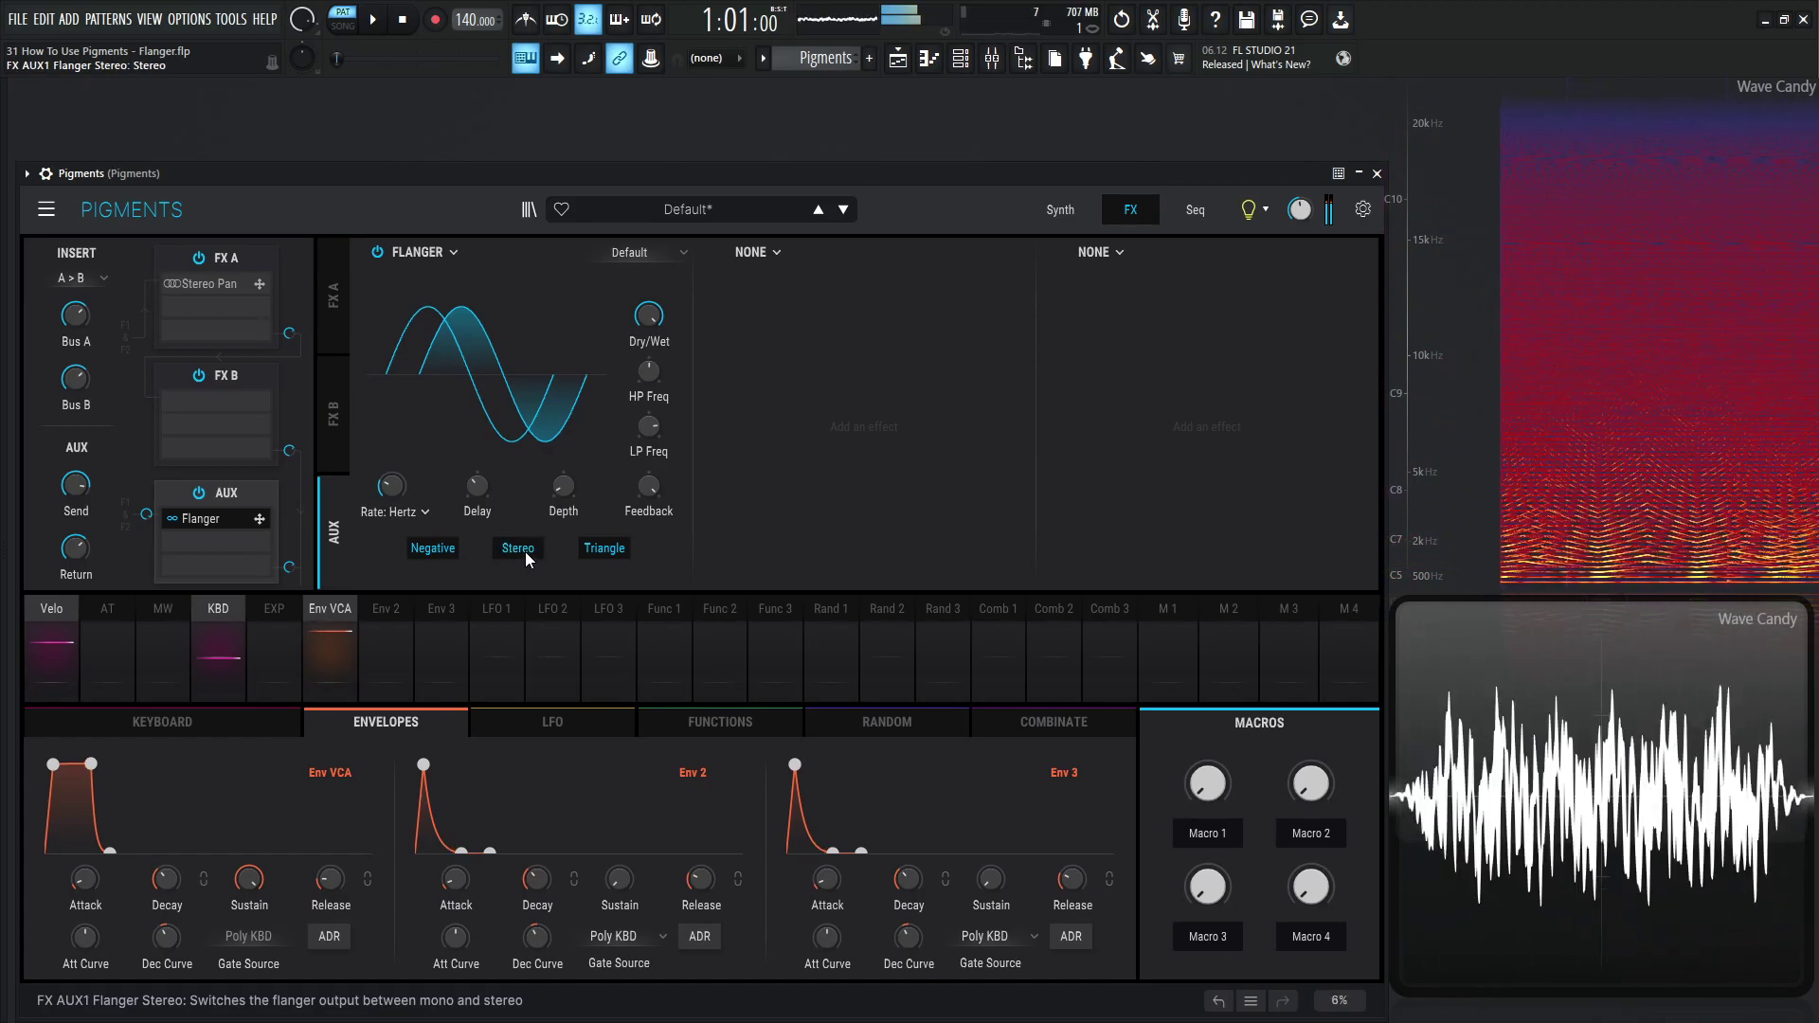
click(524, 552)
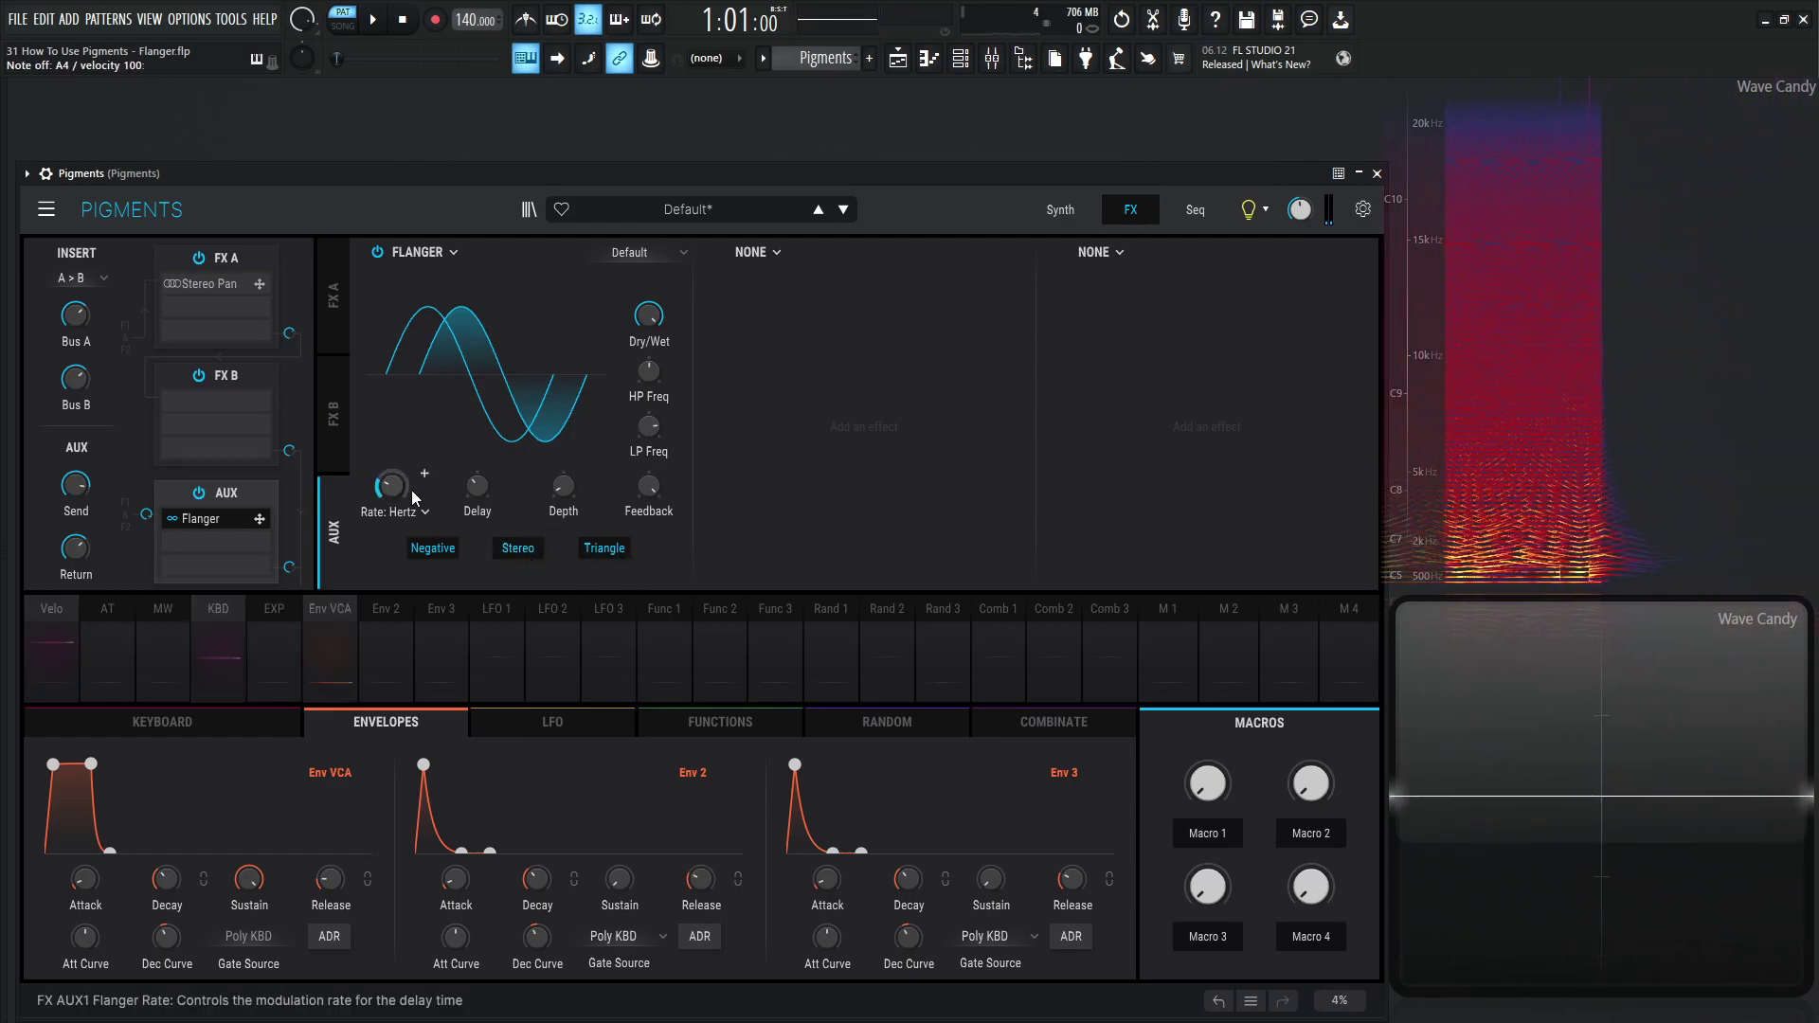
click(604, 549)
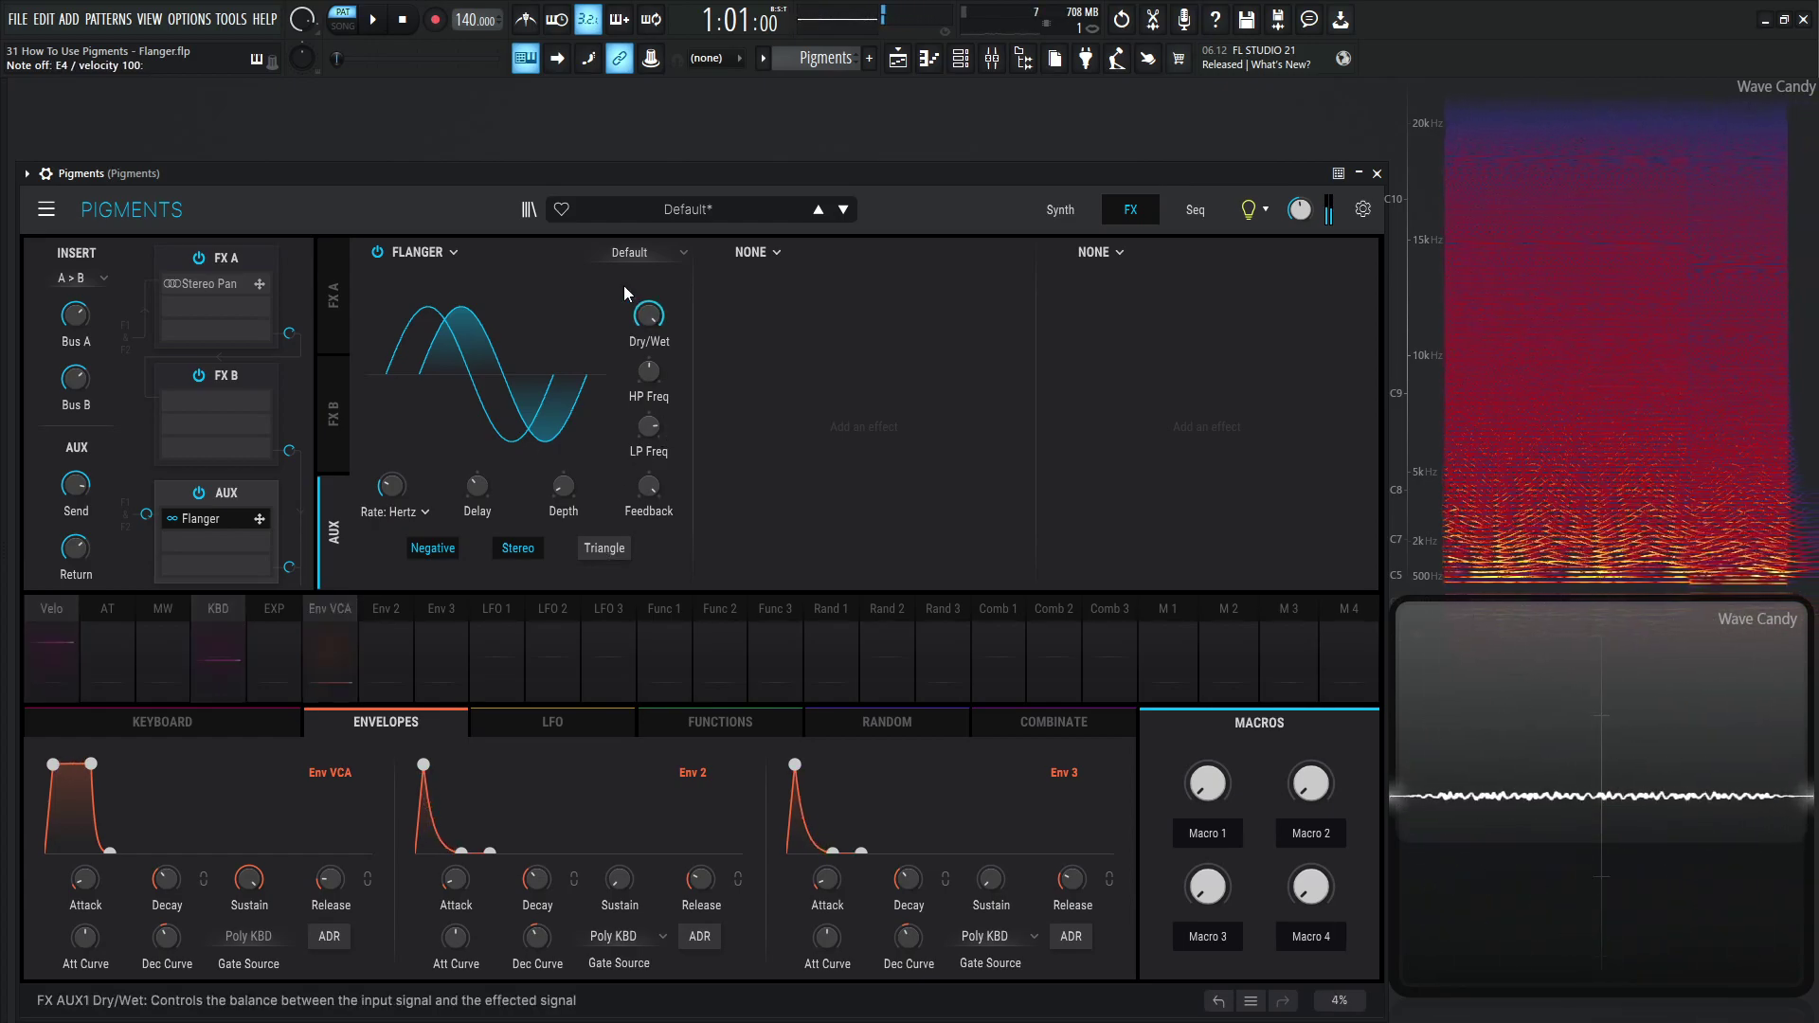
- Reload the flanger's Default preset to reset all its settings
click(629, 252)
click(648, 301)
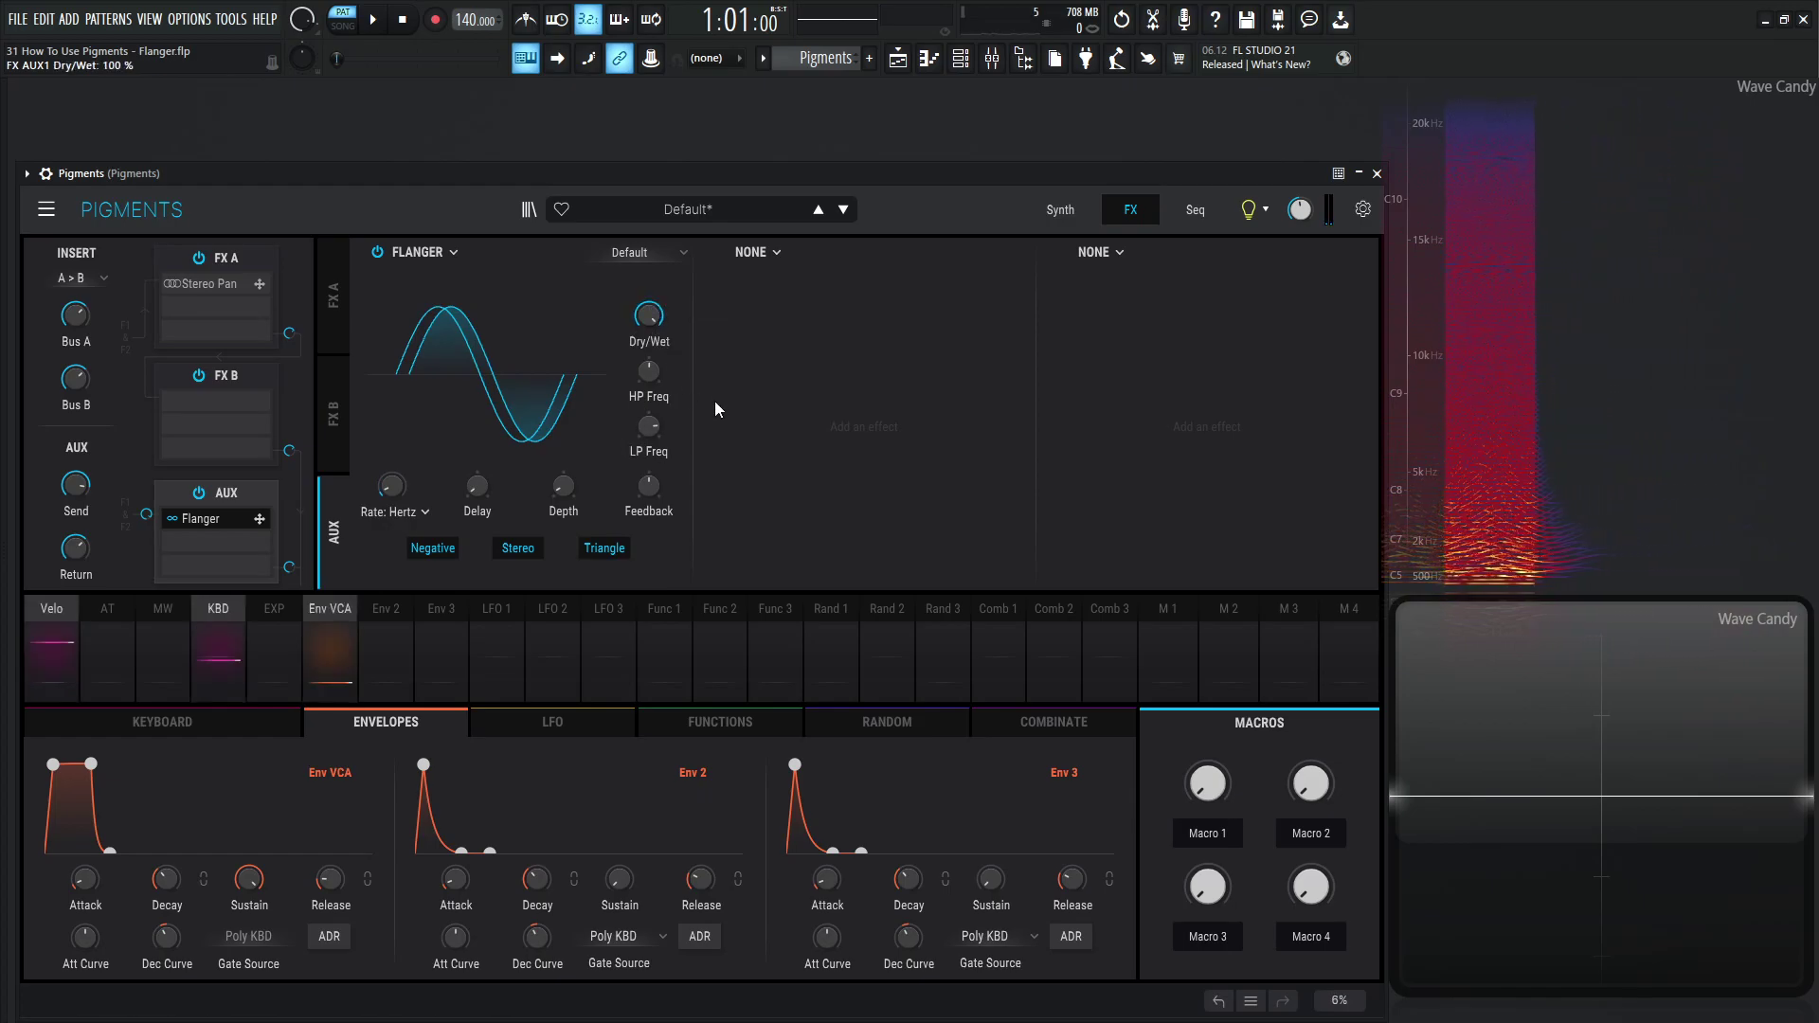
- Raise the flanger's HP Freq to 246 Hz and lower its LP Freq while playing notes
mouse_move(645, 373)
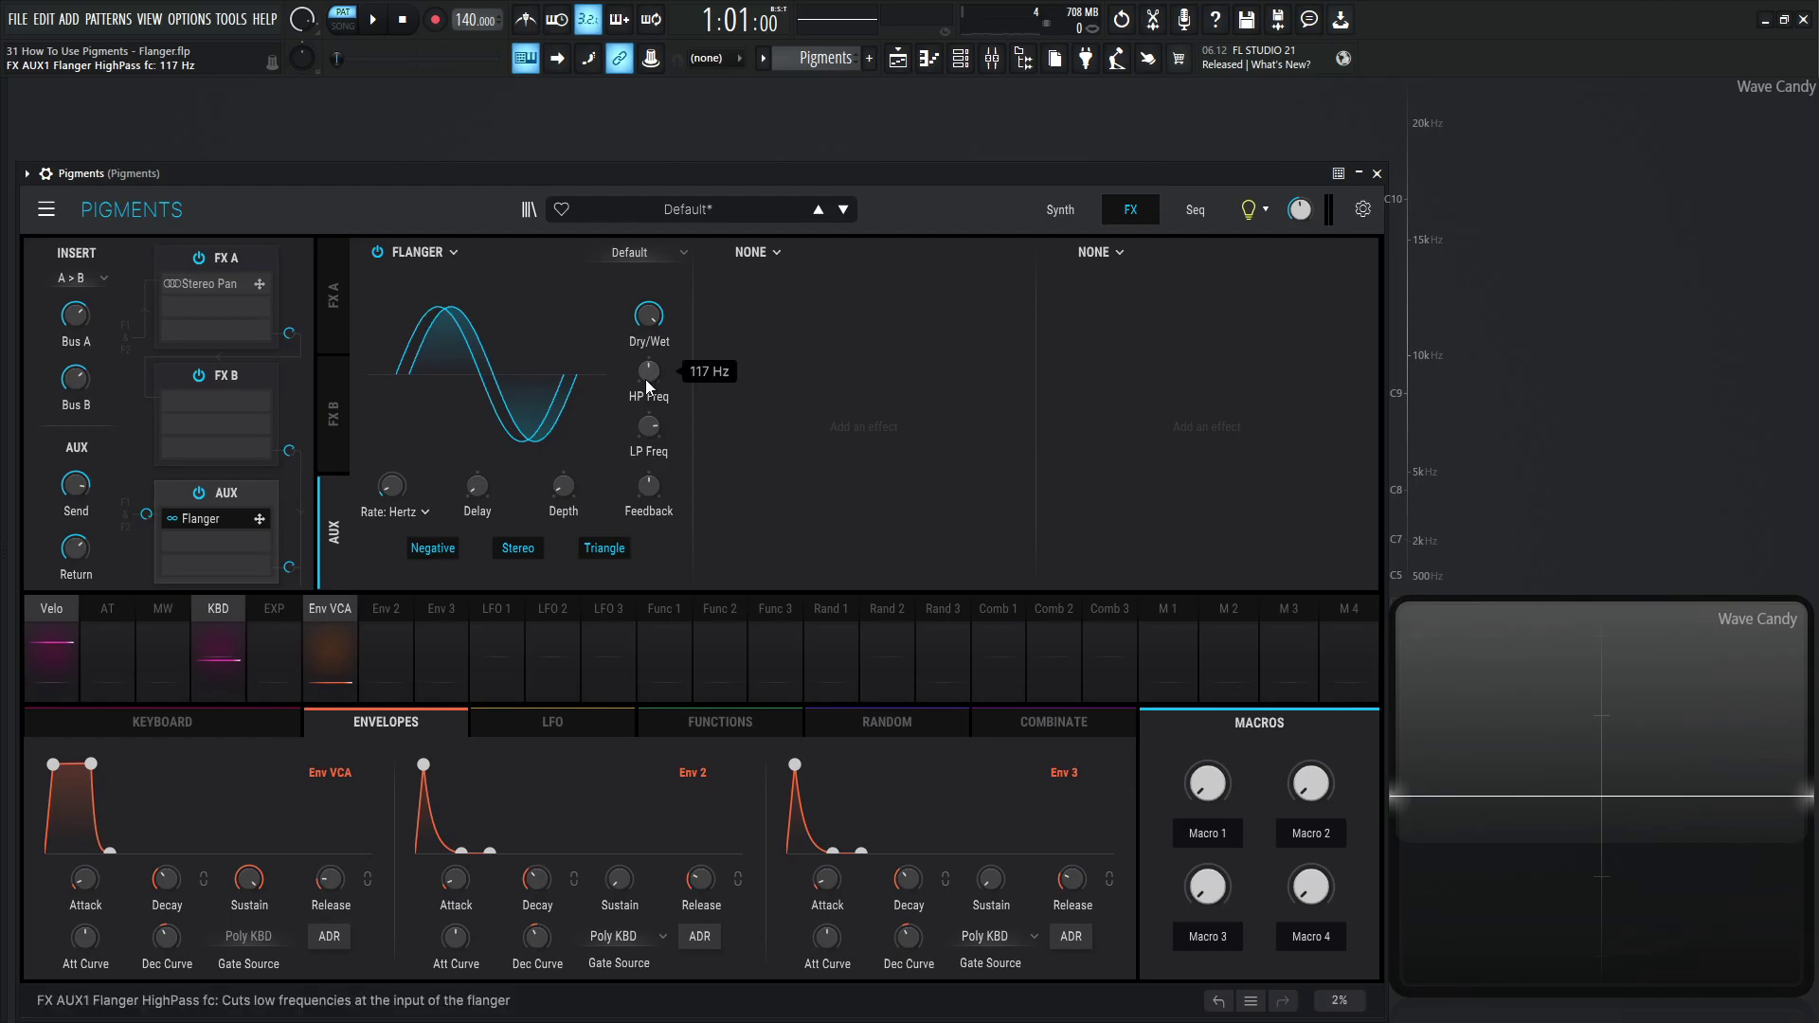
mouse_move(648, 379)
mouse_down()
mouse_move(648, 417)
mouse_move(650, 373)
mouse_up()
drag(650, 371, 651, 371)
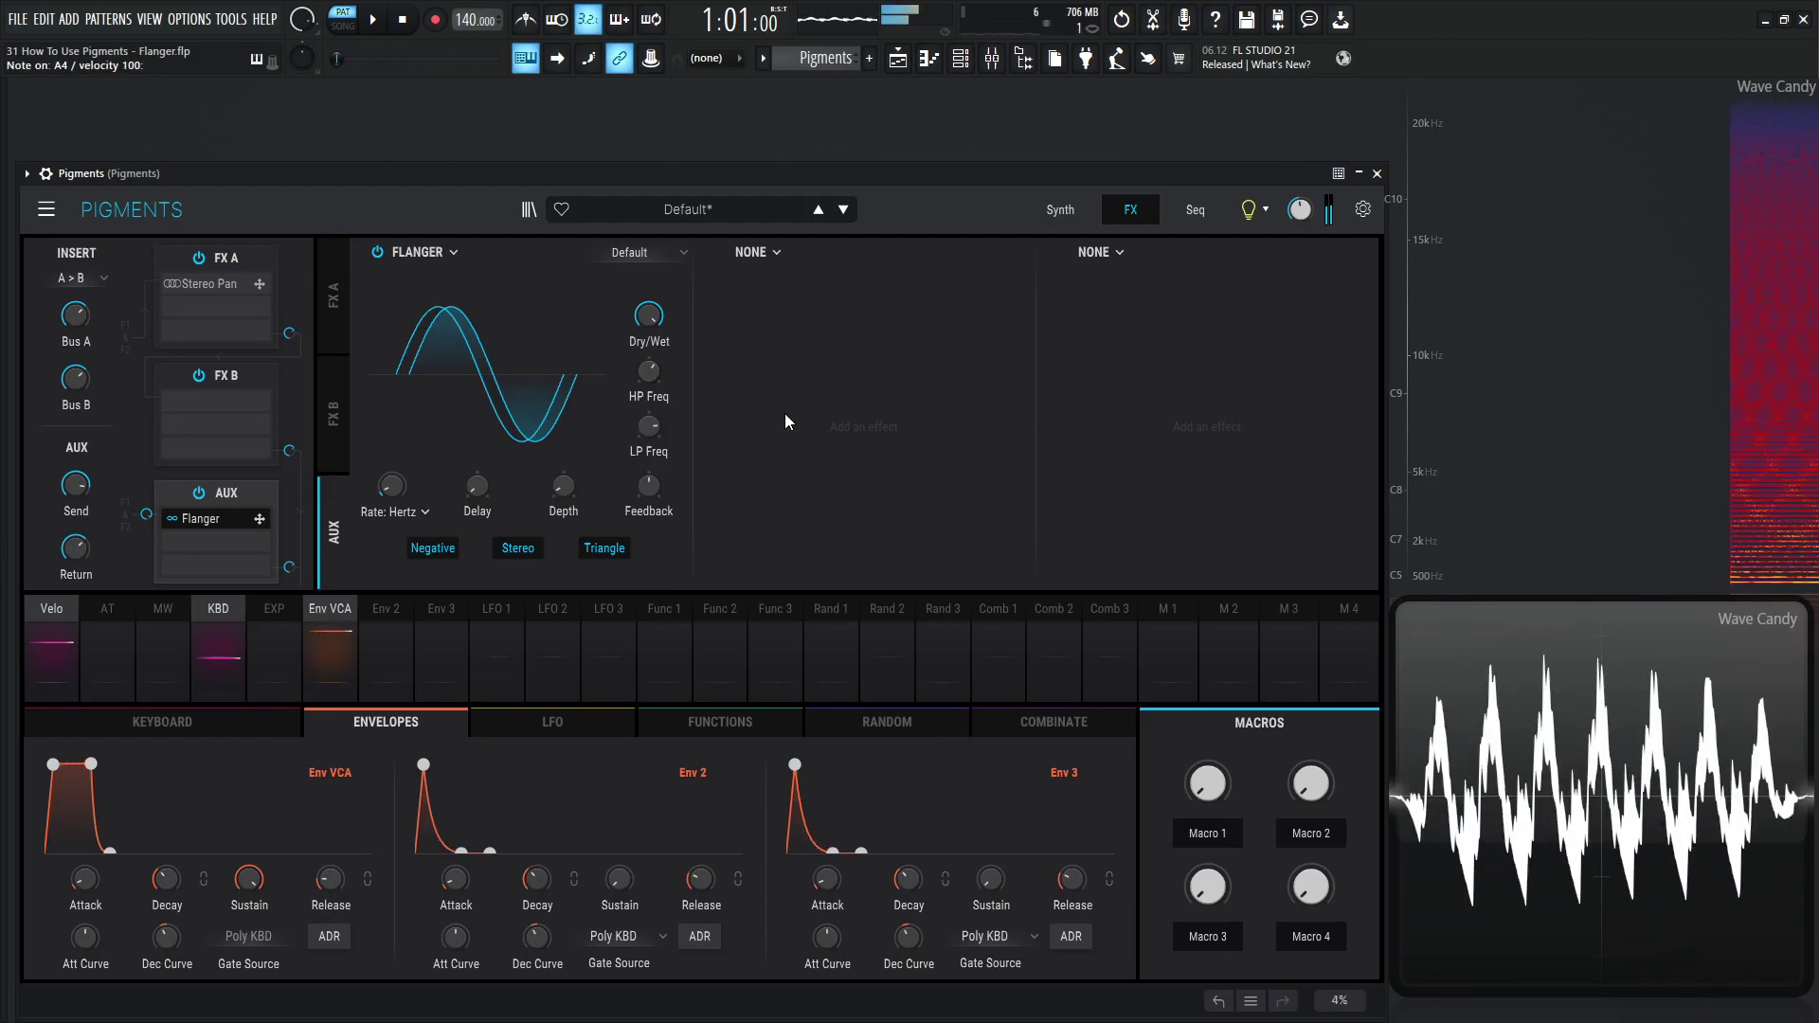
drag(649, 426, 649, 439)
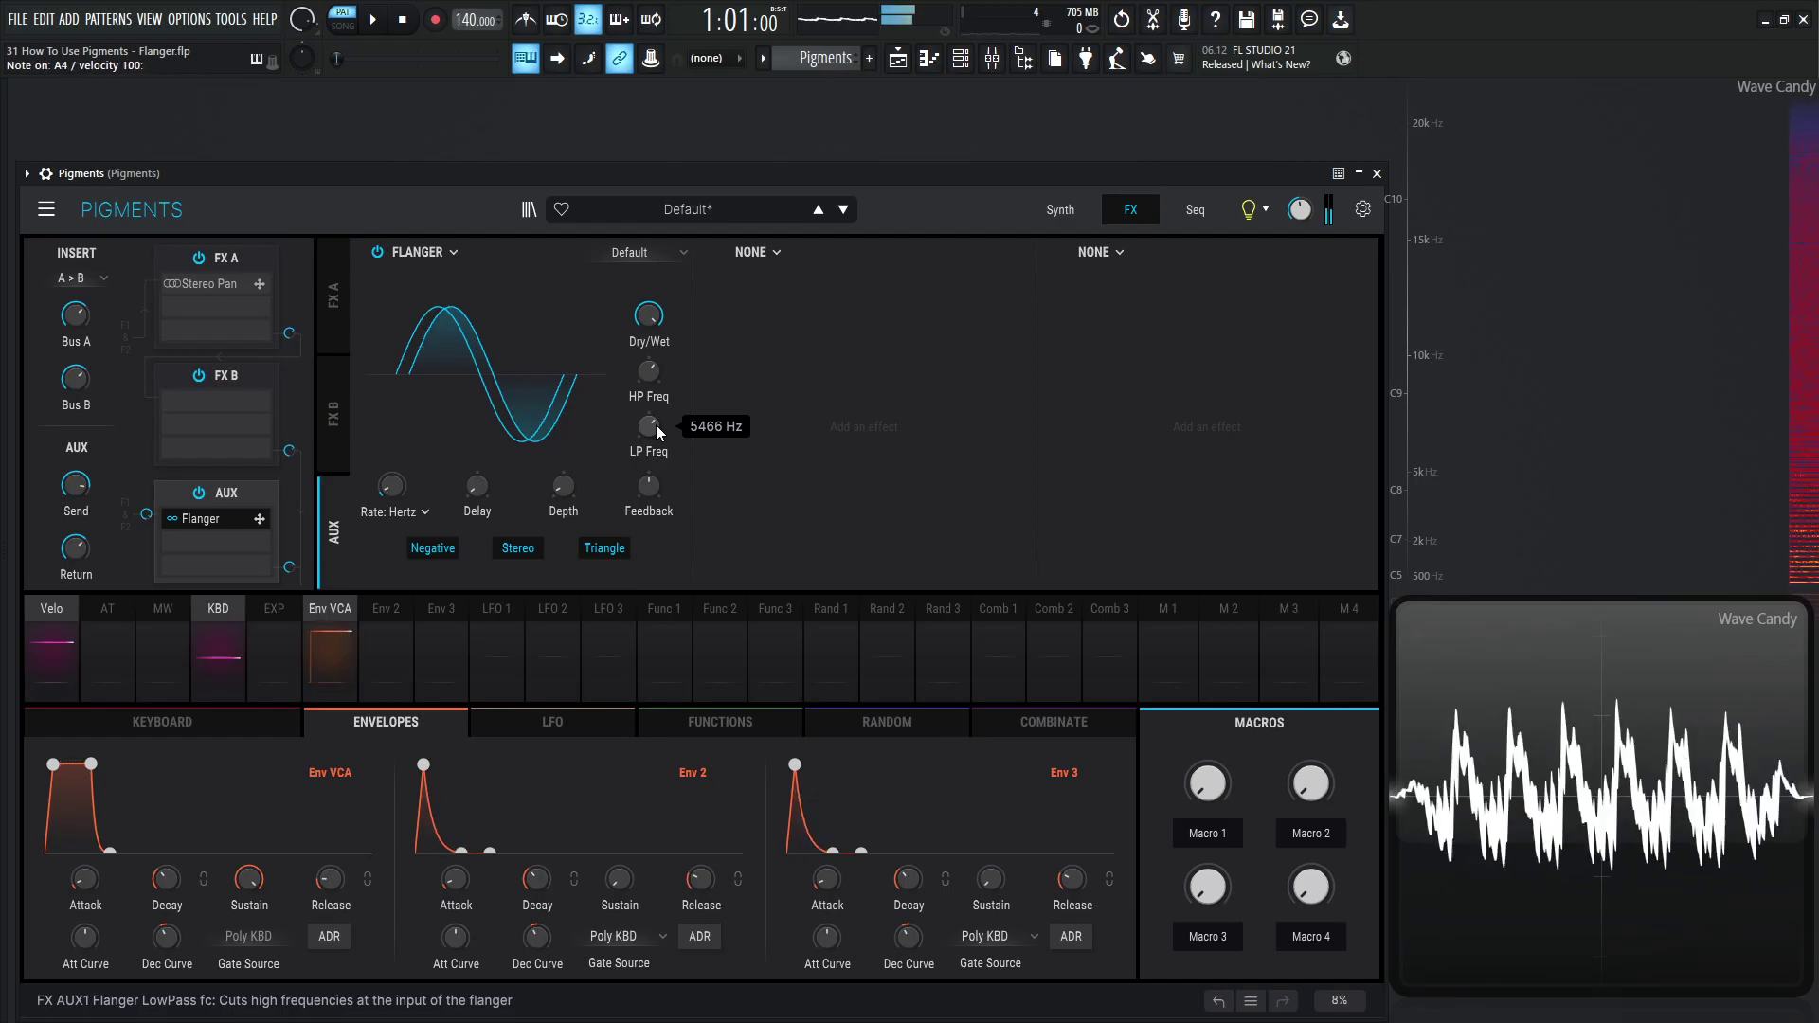
drag(648, 370, 651, 373)
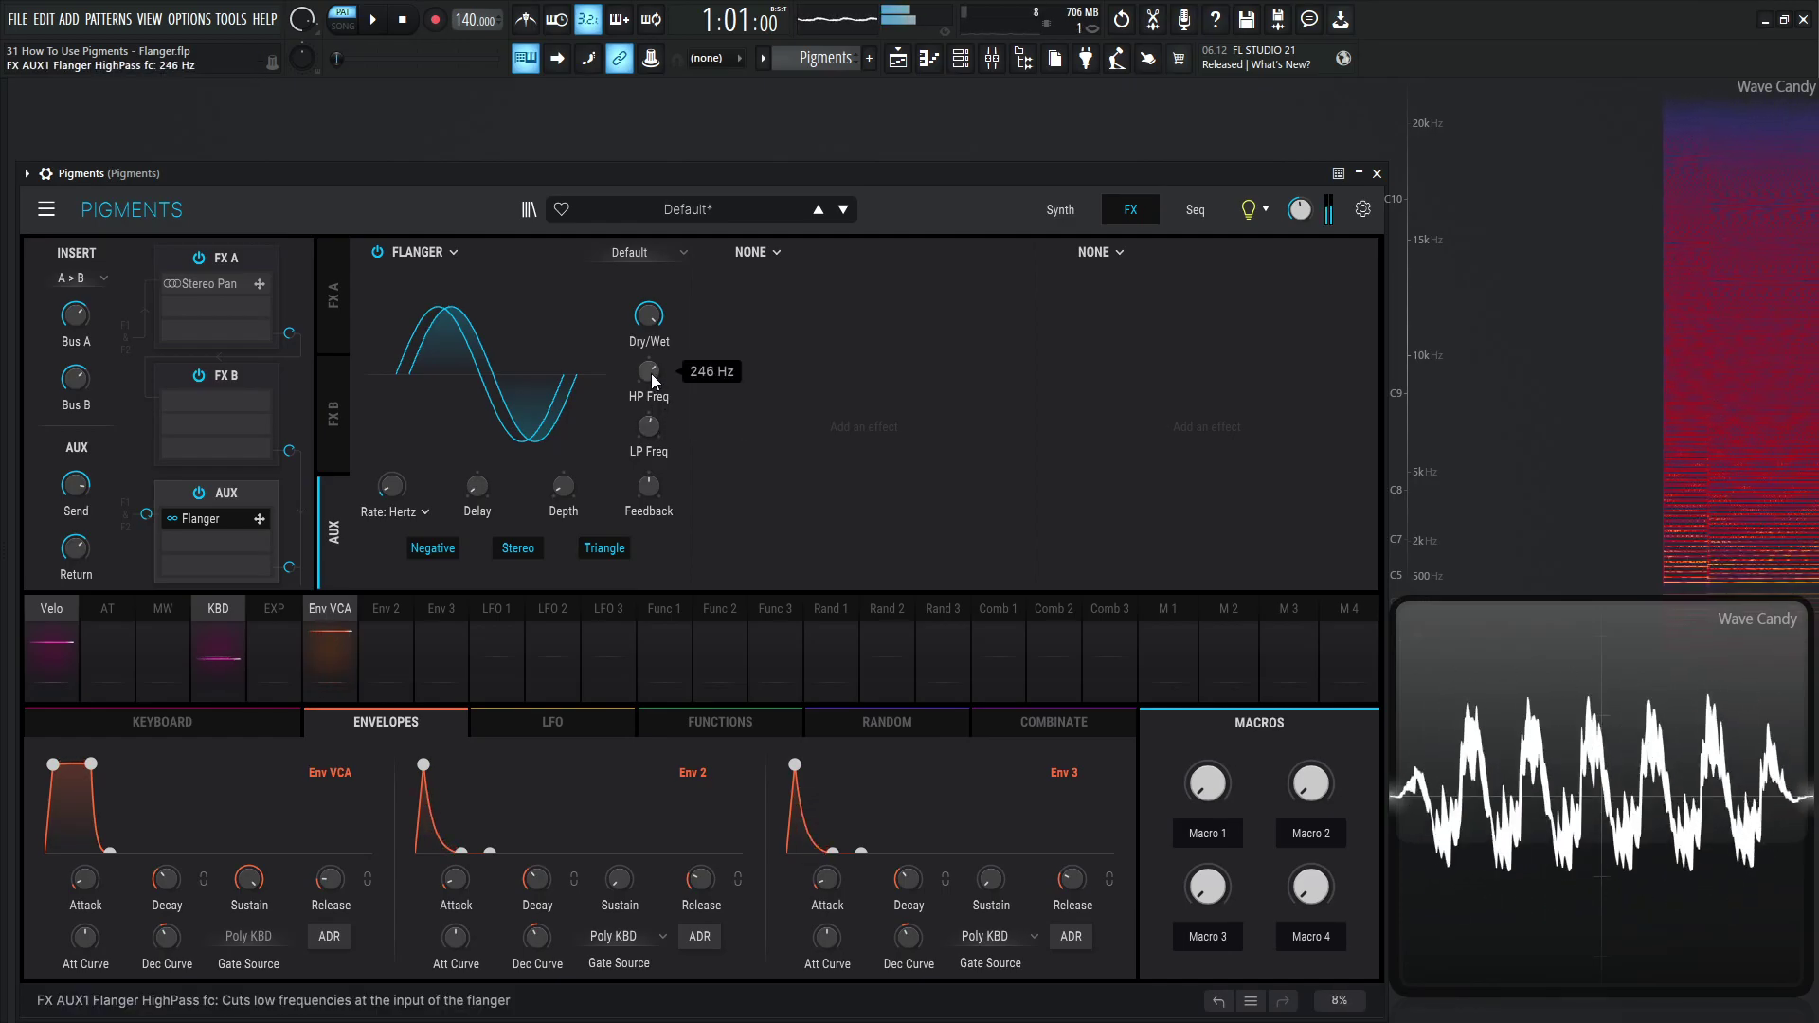